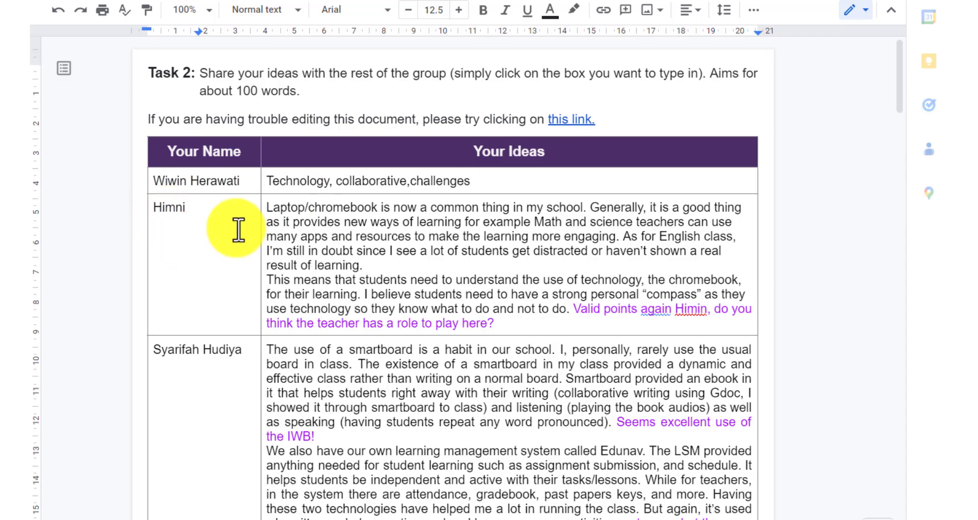
Step: Examine the example discussion tables in the shared documents, including the main comment and the blue reply in the Debate document
left_click_drag(301, 207, 471, 508)
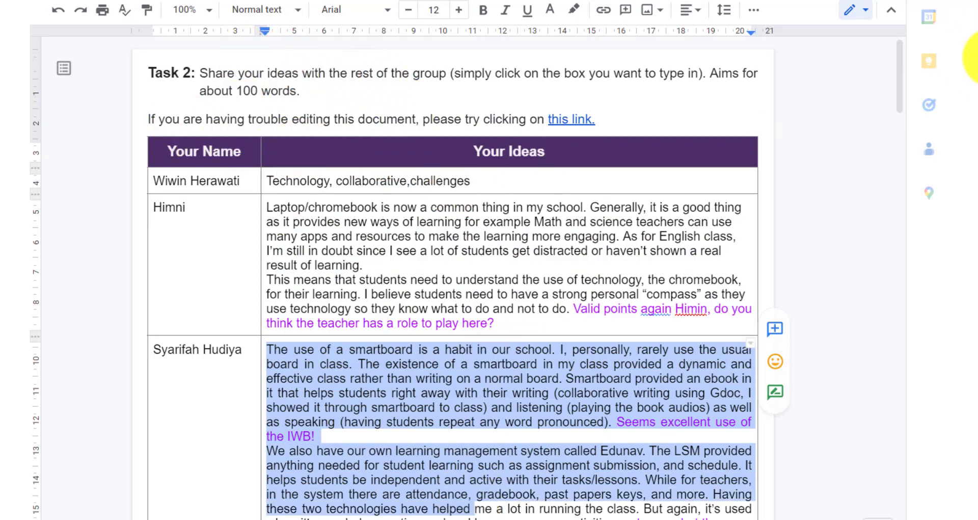
left_click_drag(898, 74, 897, 261)
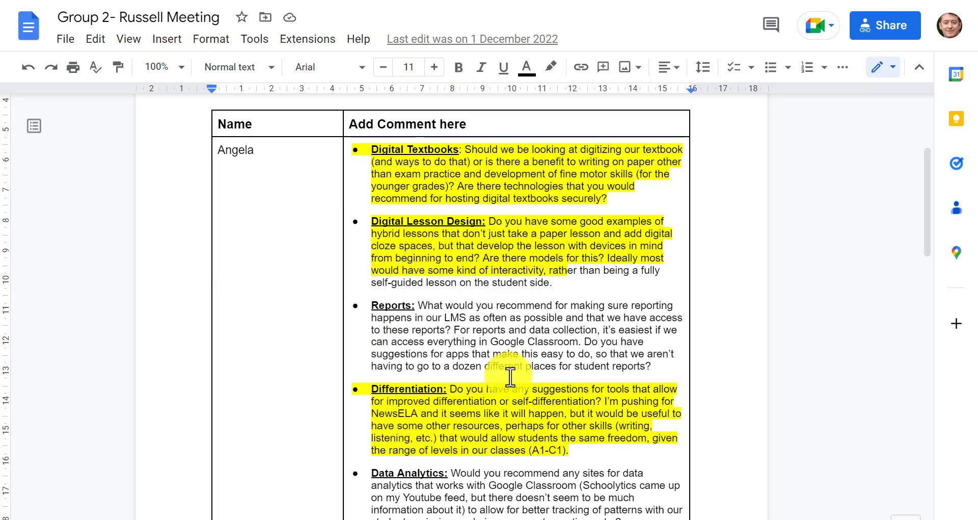
left_click_drag(927, 222, 904, 383)
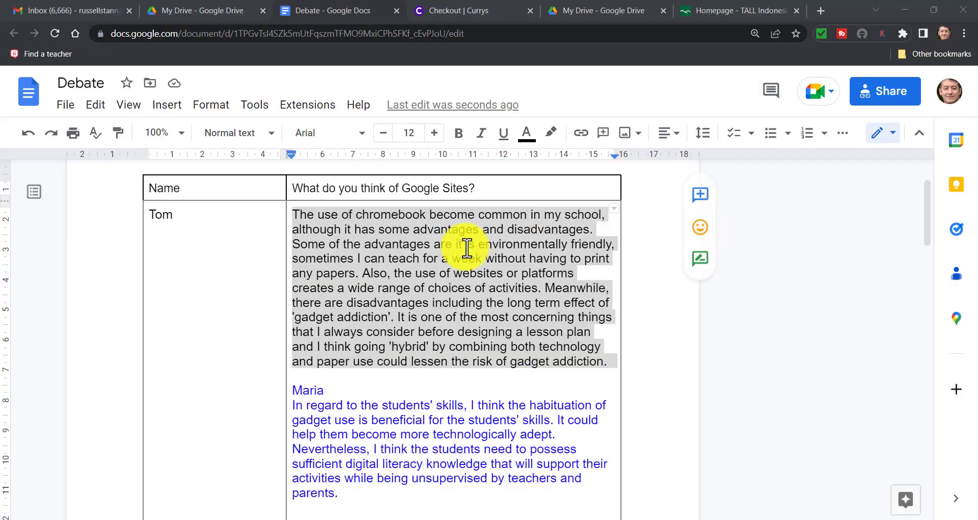
left_click(317, 227)
double_click(299, 214)
left_click_drag(353, 237, 539, 363)
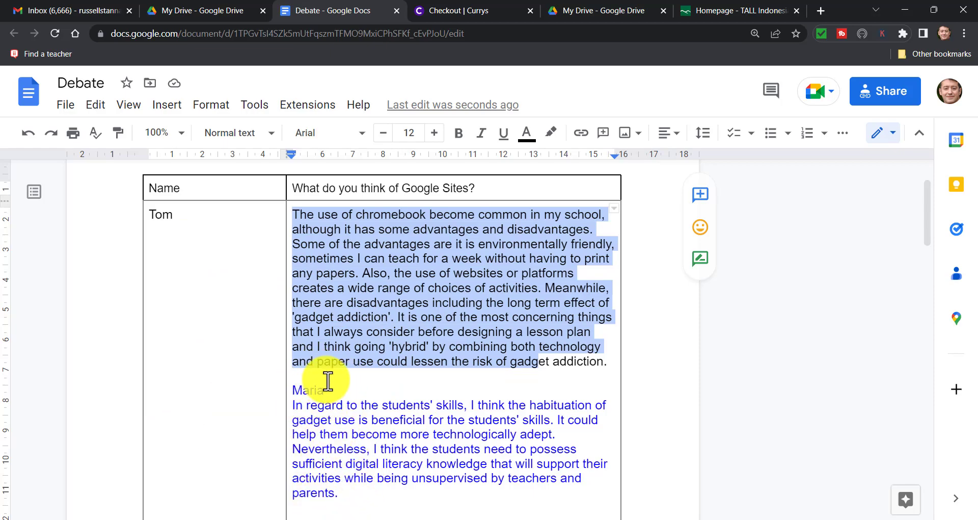
left_click(300, 390)
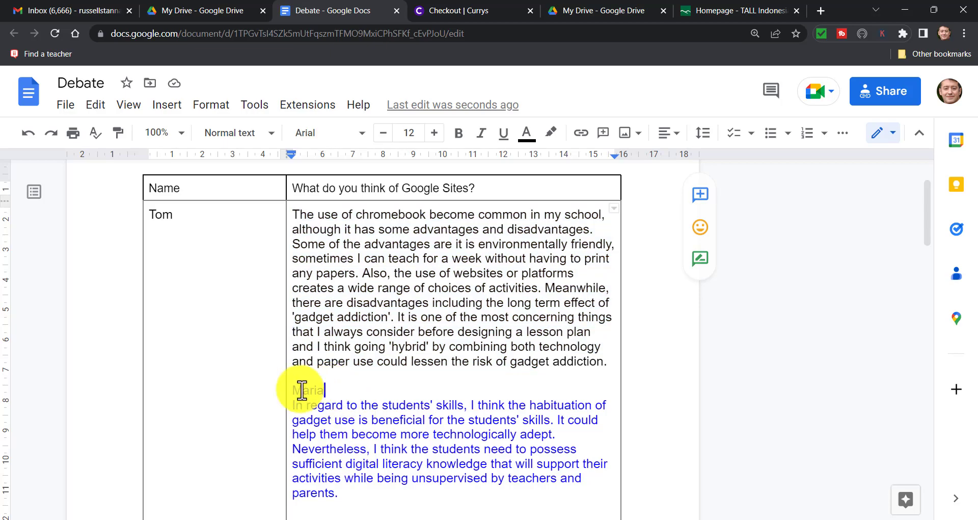
left_click_drag(301, 390, 115, 367)
left_click(316, 421)
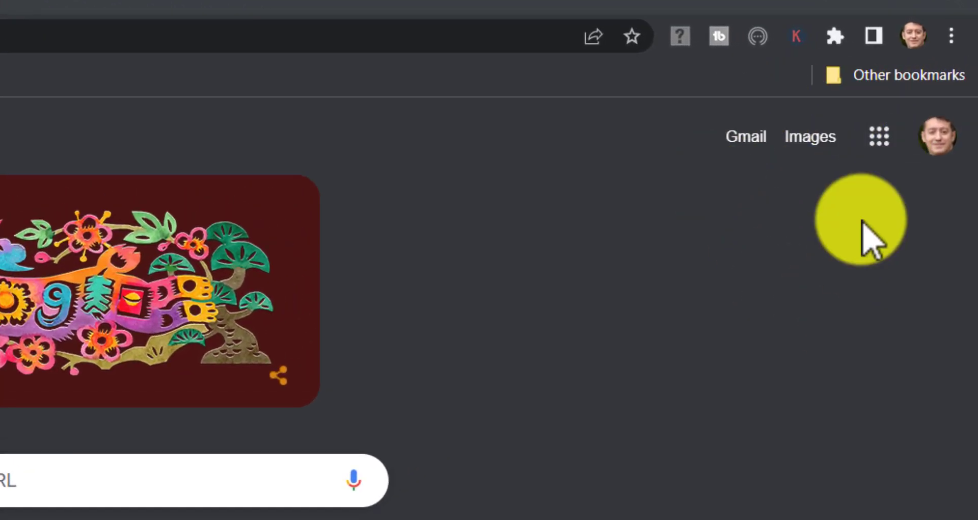
Step: Switch to Google Drive and create a blank Google Docs document through the template gallery
left_click(881, 137)
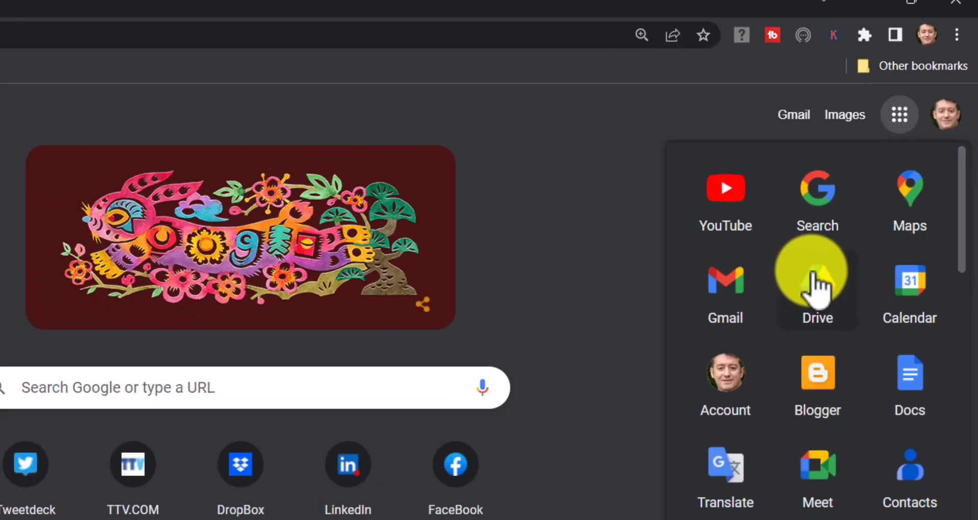
left_click(776, 349)
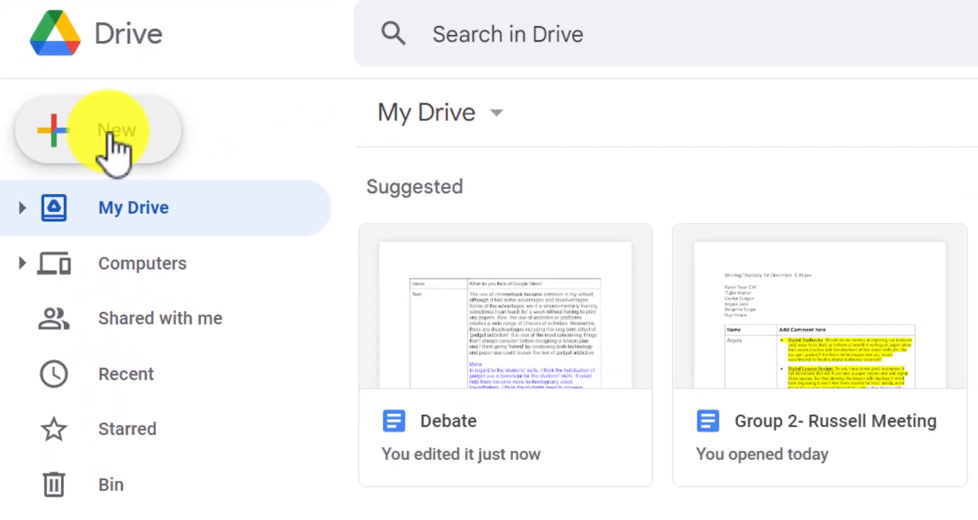
left_click(62, 148)
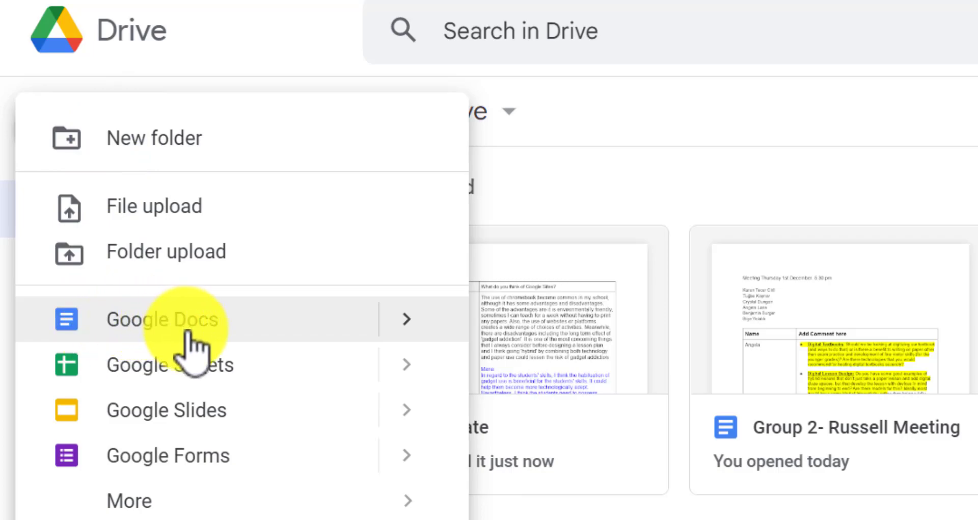
mouse_move(389, 321)
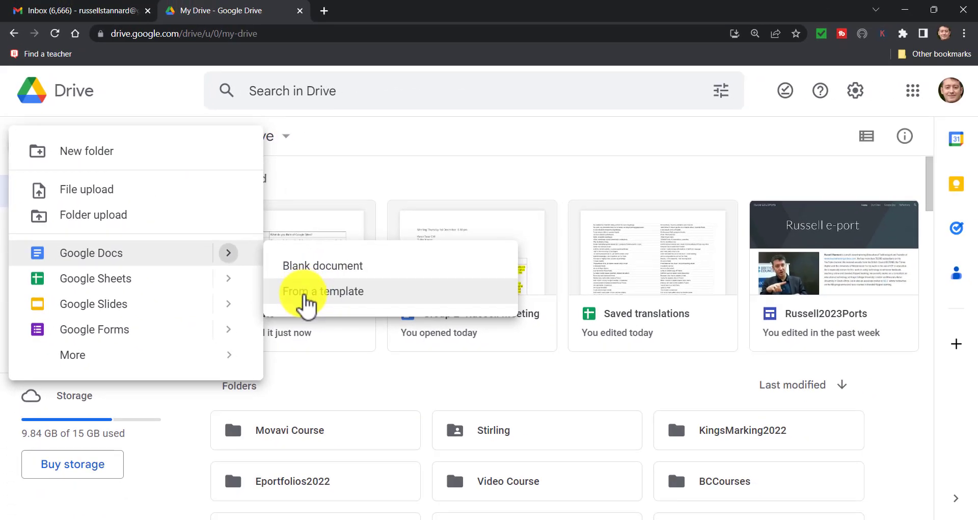
left_click(305, 301)
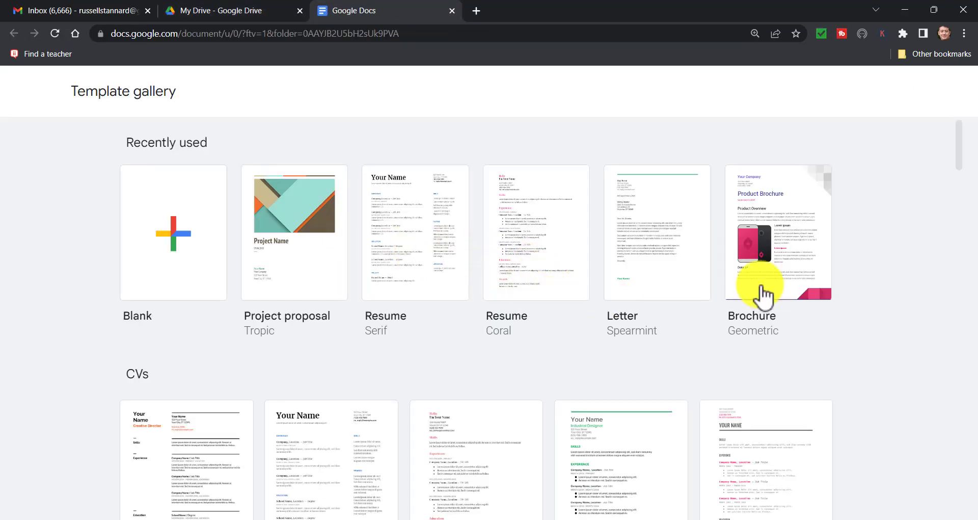
mouse_move(963, 160)
left_mouse_down()
mouse_move(968, 225)
mouse_move(968, 153)
left_mouse_up()
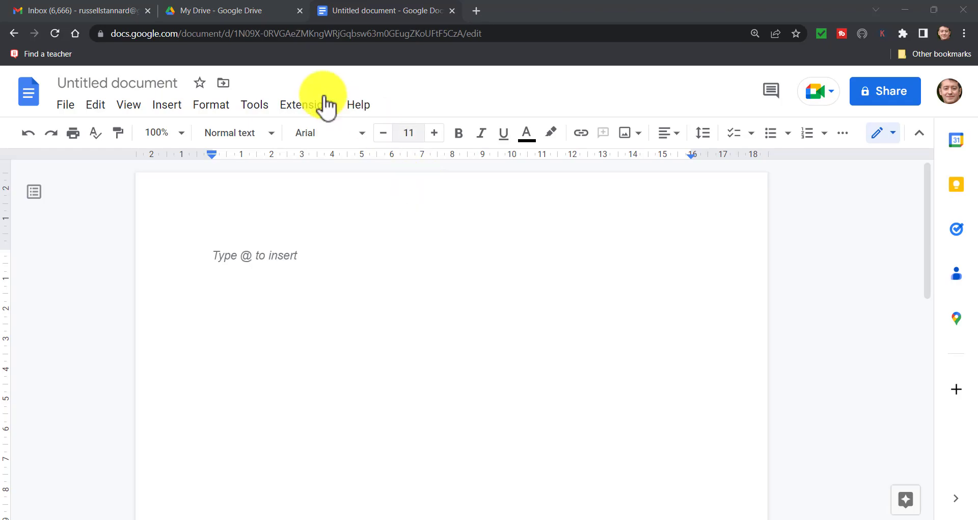
Step: Rename the untitled document as DiscussionClass7
left_click(165, 82)
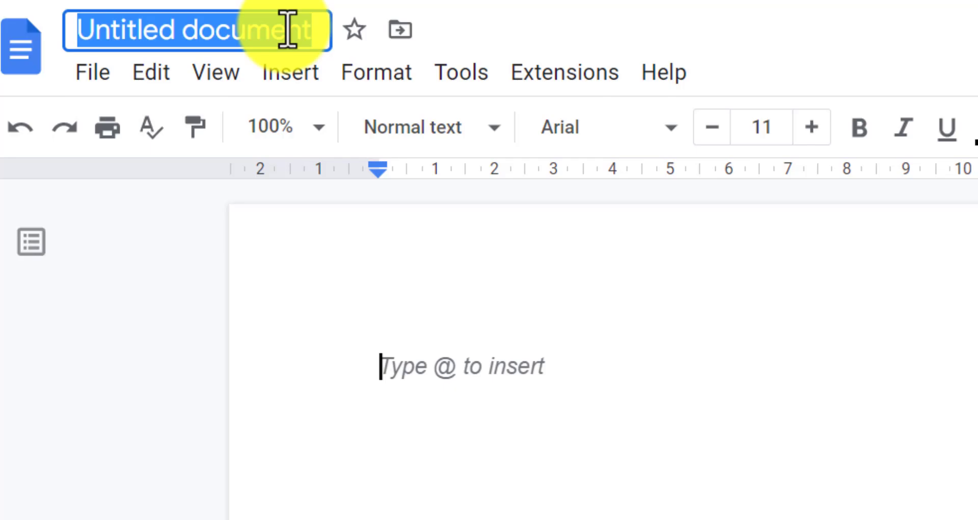
type("DiscussionClass")
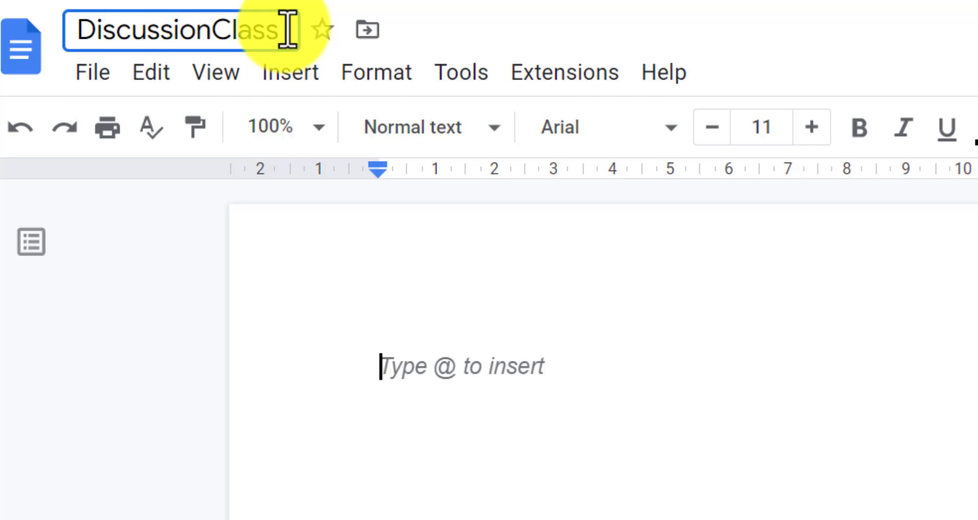
type("1")
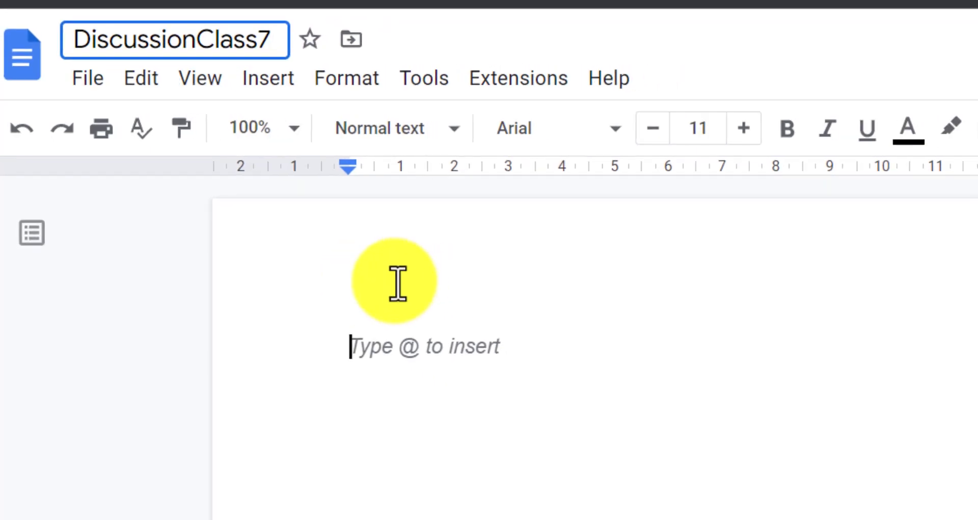
left_click(438, 369)
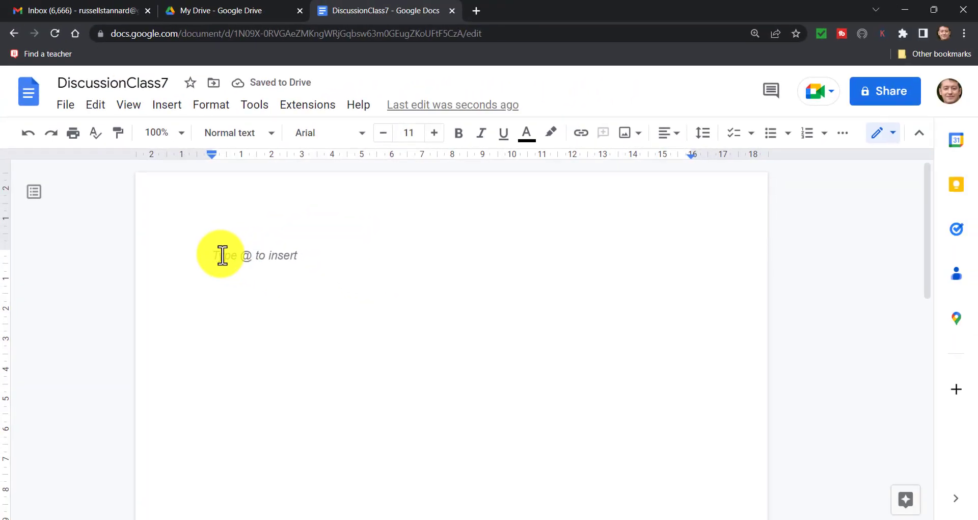
Step: Enter a bold prompt asking whether students liked today's Wordwall exercise, whether to use it more often, and what they liked or disliked
left_click_drag(212, 256, 250, 264)
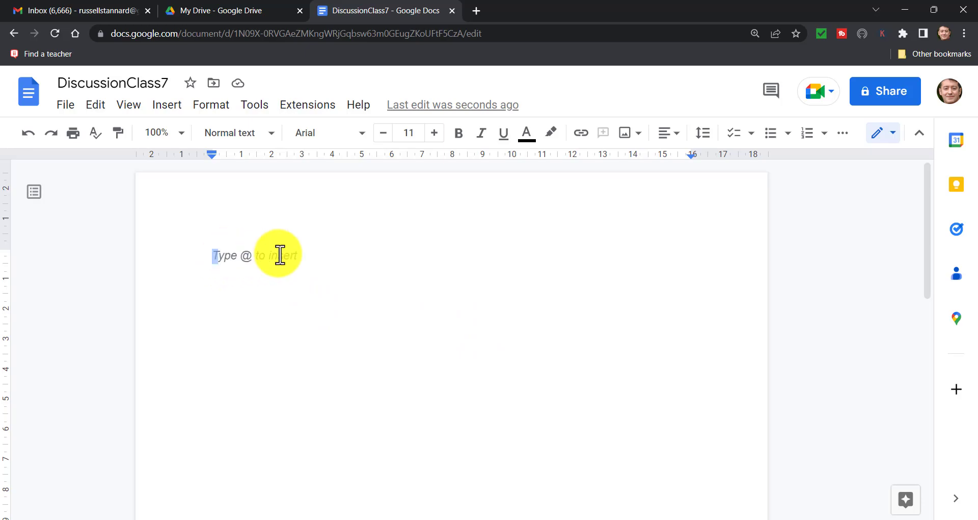
type("Today you used the amazing Wordwall in my class today? Did you like the exercise? Should I use this tool more often? What did you like or dislike about it?")
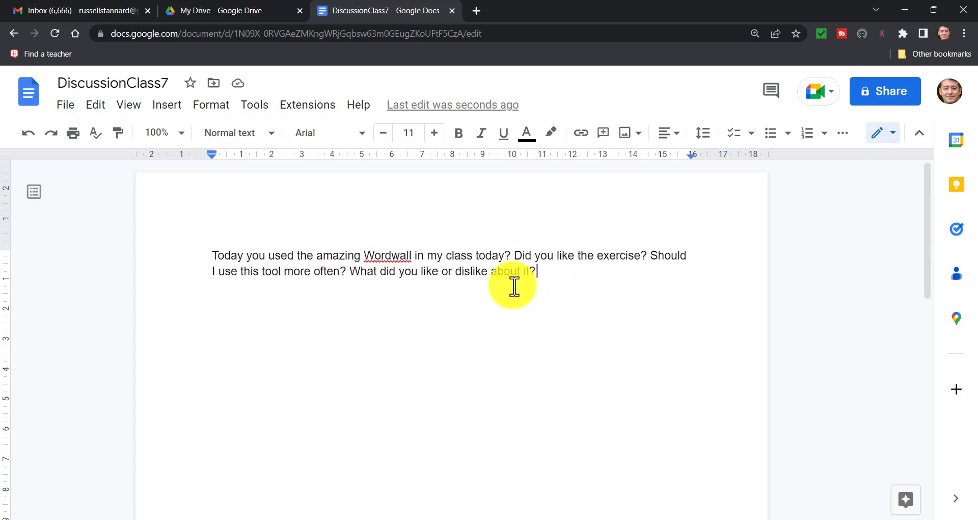
left_click_drag(566, 275, 230, 176)
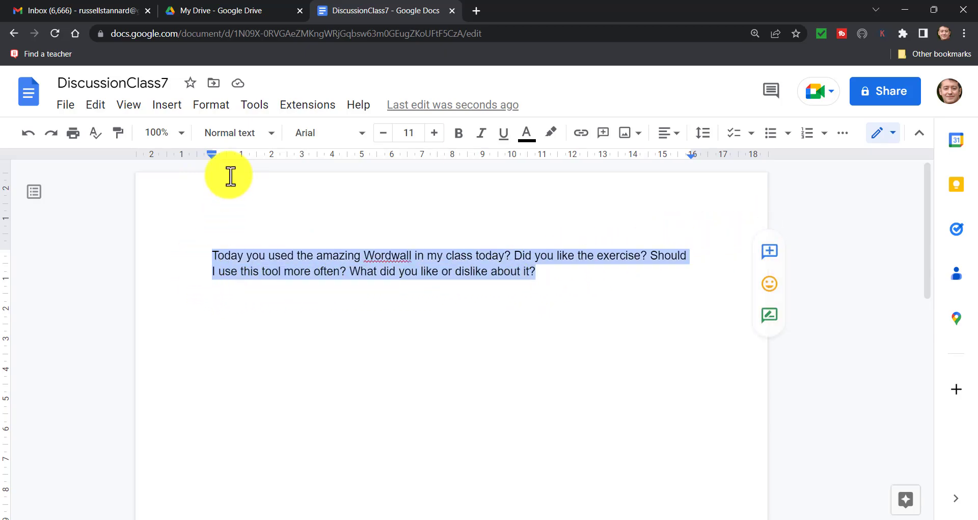
left_click(457, 134)
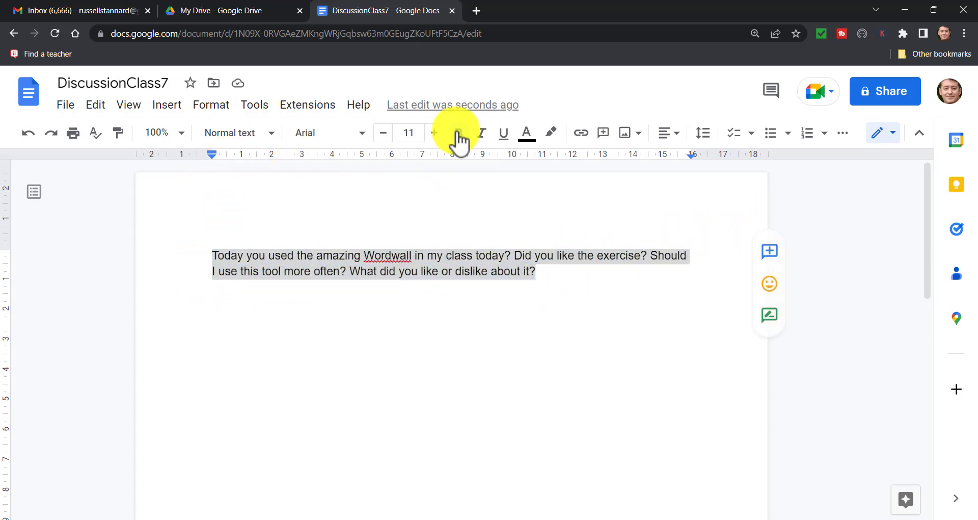
left_click(254, 332)
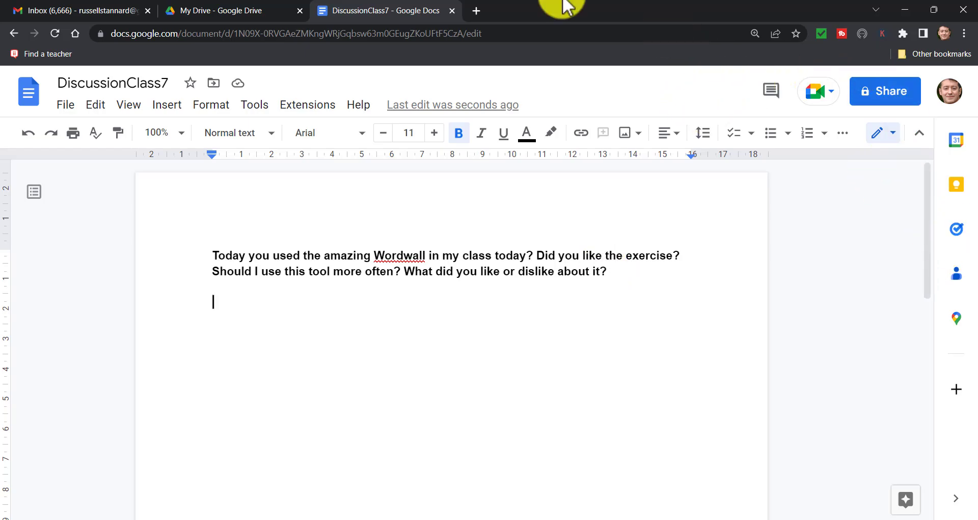
Step: Insert a two-column table with multiple rows below the prompt and enter "Name" as the first column's header
left_click(167, 105)
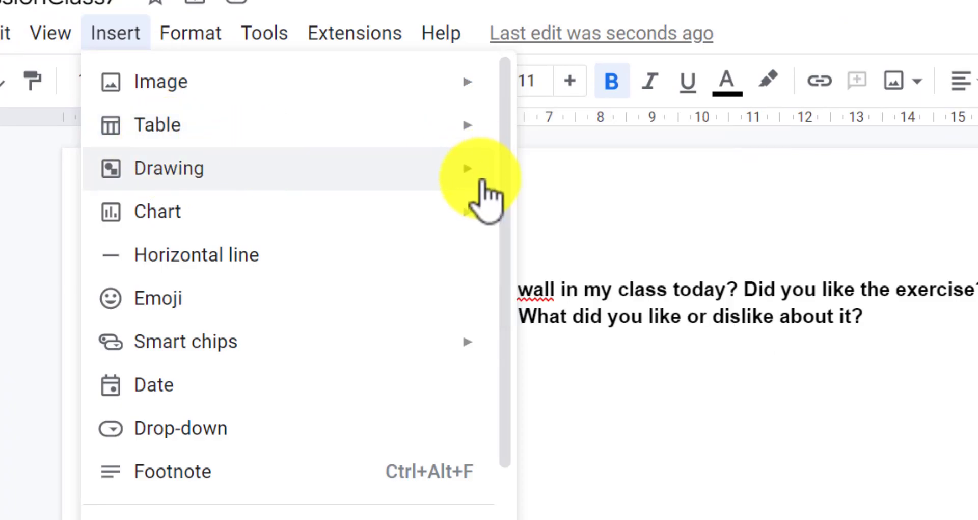
mouse_move(319, 137)
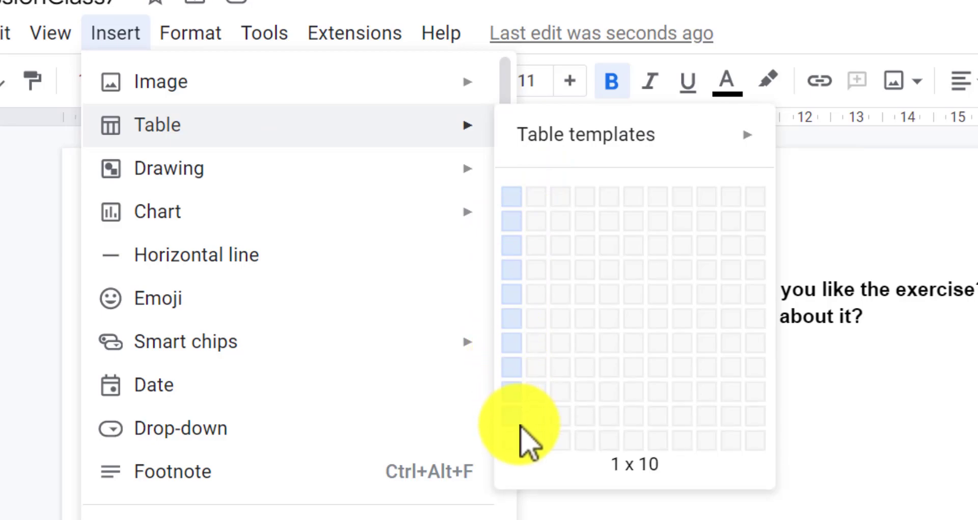
left_click(540, 444)
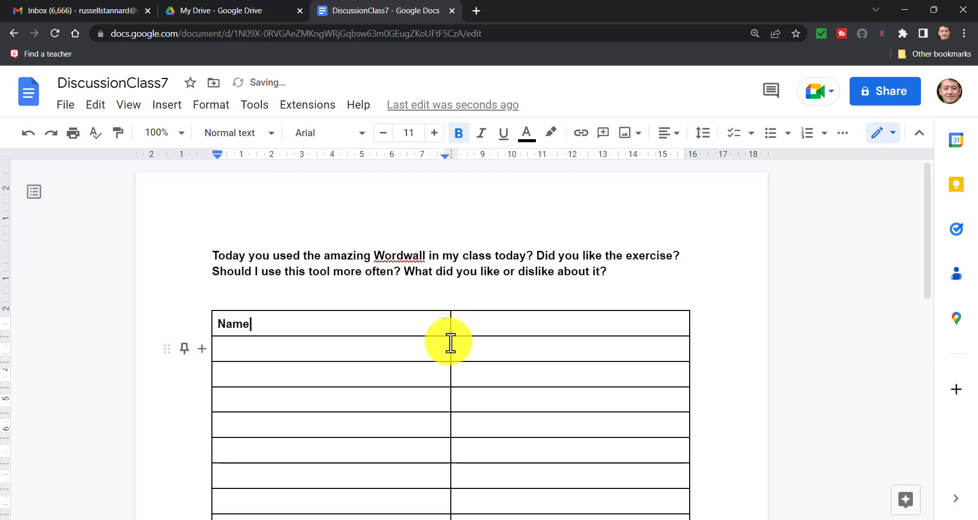
Step: Narrow the table's Name column and enter "Comments" as the second column's header
left_click_drag(452, 347, 324, 357)
left_click(373, 322)
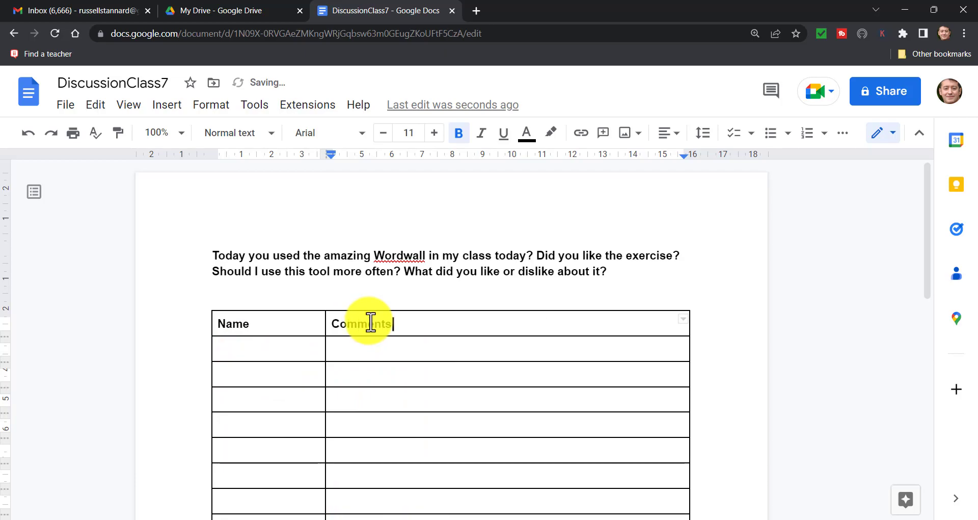
left_click(241, 348)
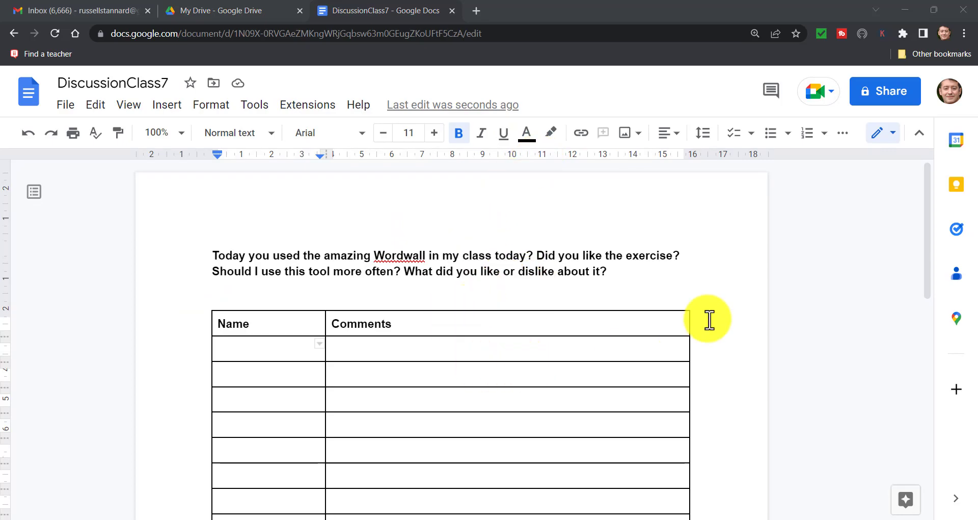
Step: Set the document's general sharing access to Anyone with the link, with the Editor role
left_click(884, 97)
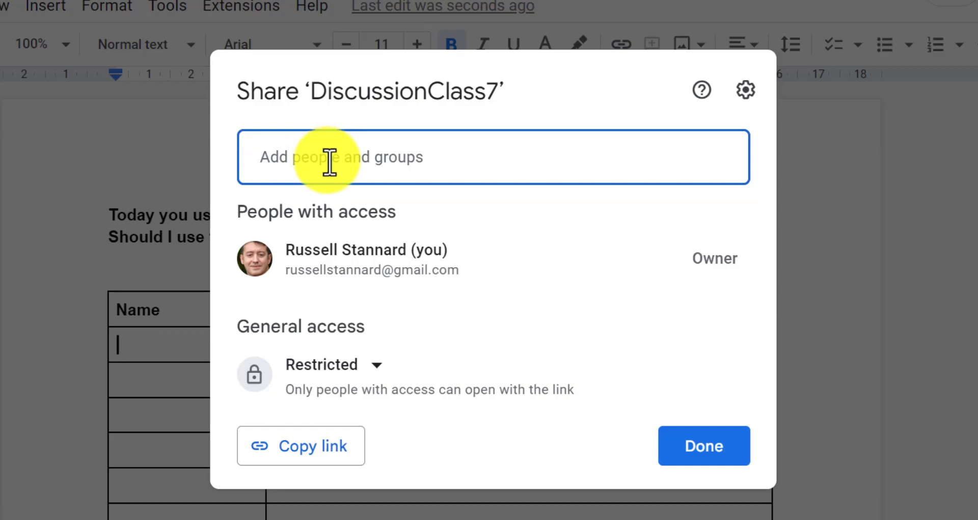
left_click(377, 366)
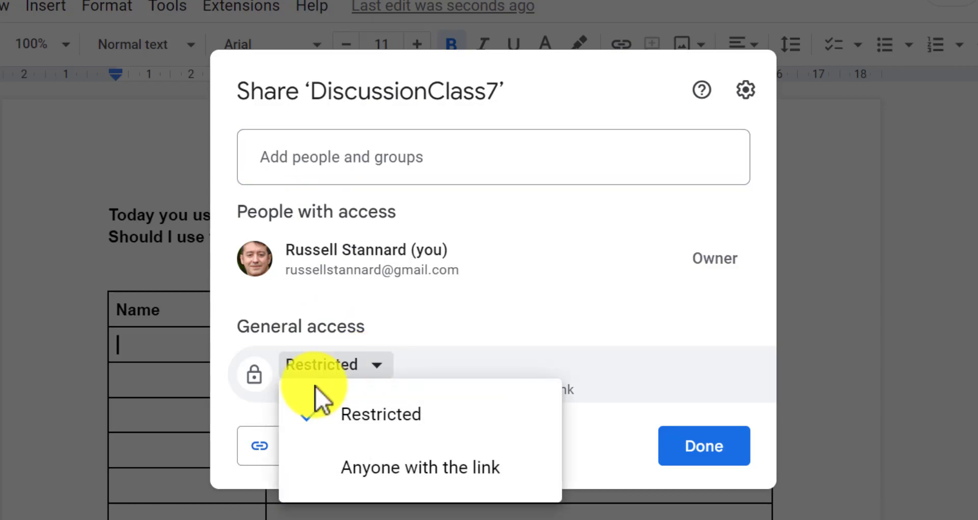
left_click(437, 469)
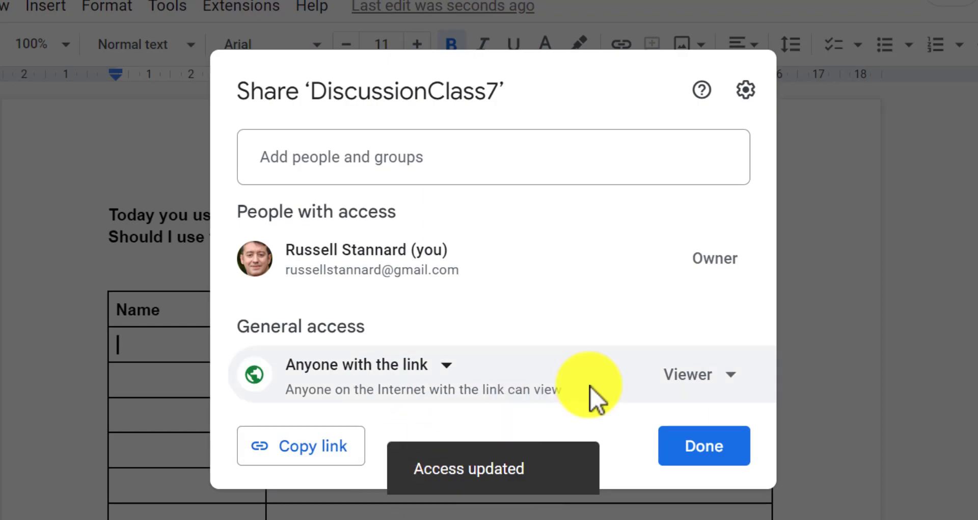
left_click(736, 379)
left_click(758, 344)
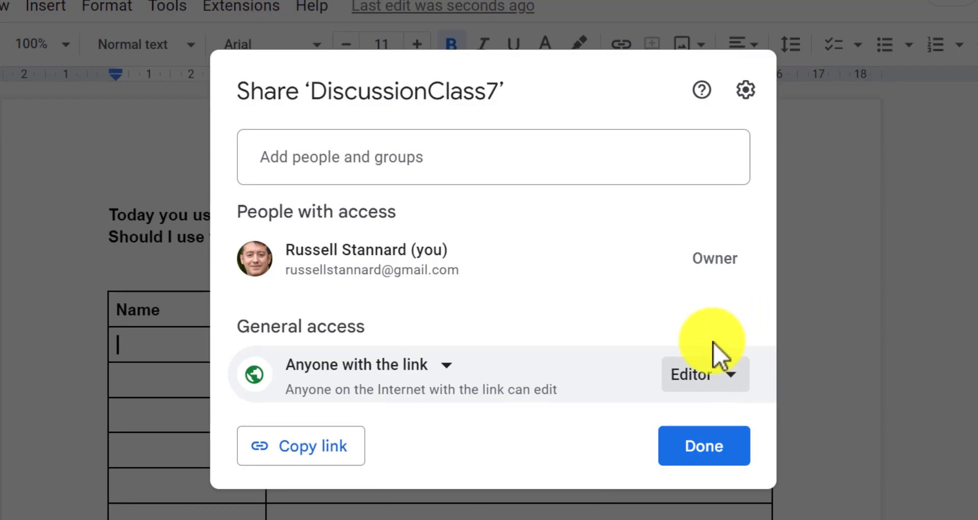
Step: Copy the document's sharing link and close the sharing settings
left_click(311, 446)
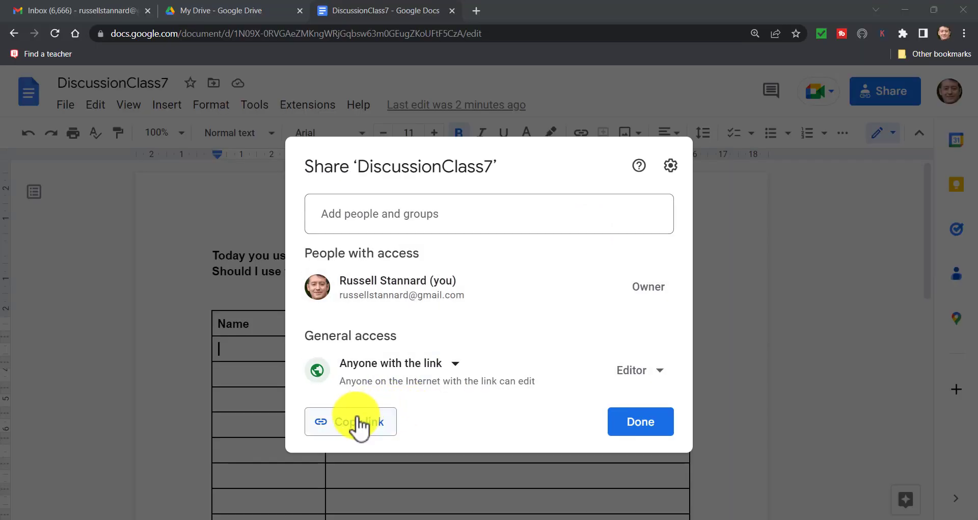
left_click(314, 451)
left_click(619, 426)
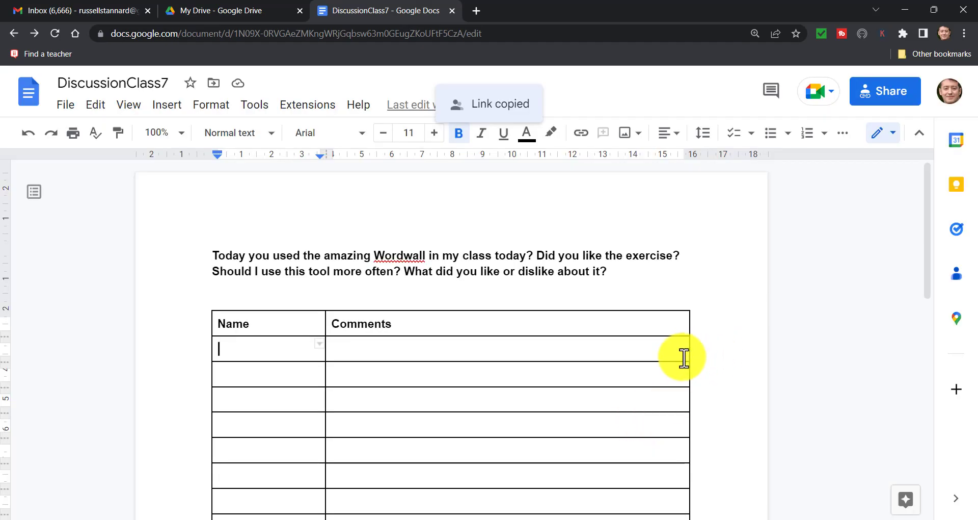
Step: Fill the first row below the headers with a participant's first name and a few lines of random placeholder text as the comment
type("Russell")
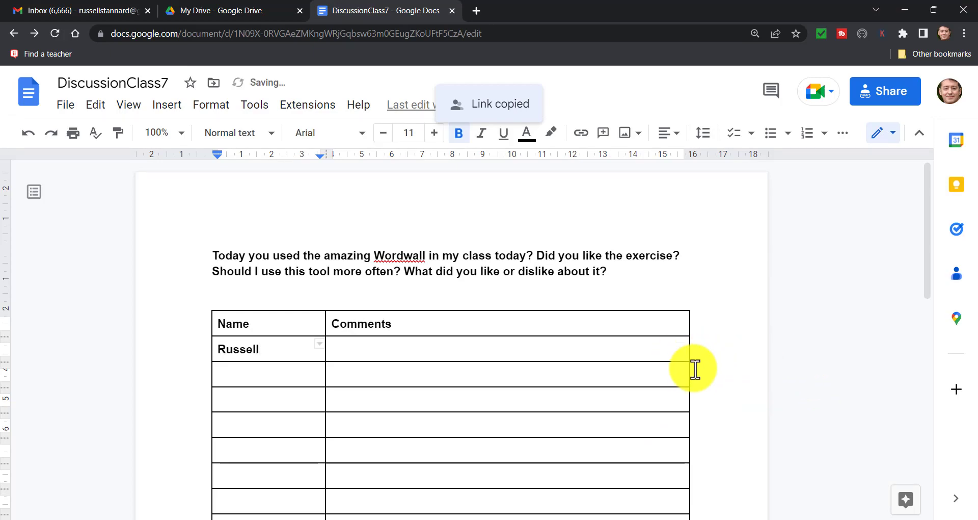
left_click(336, 352)
type("lslfjsfjspfjspdfhspdfhpsdfhspd fhs pf h pfhsfhsdofhsofysdofysdofysofysofiysofysofysofysofysd ofysofiysdoifyso")
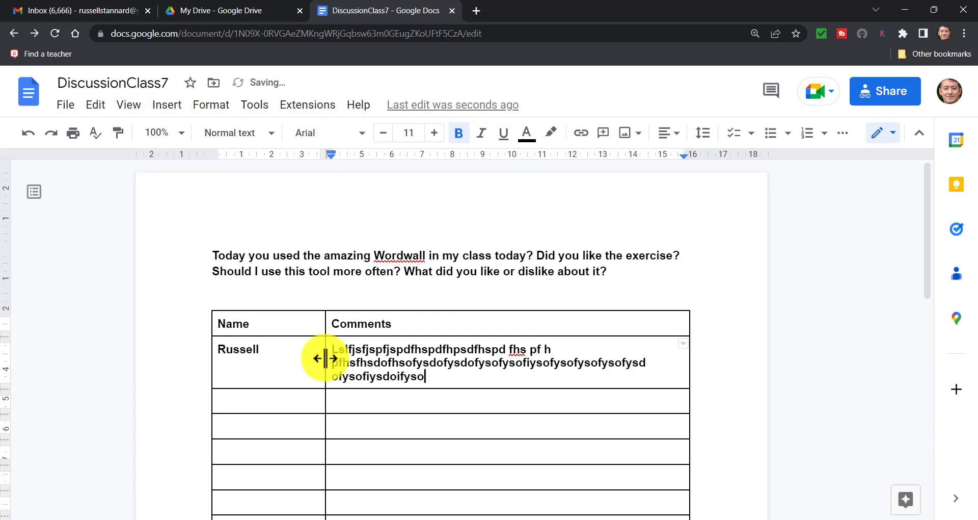
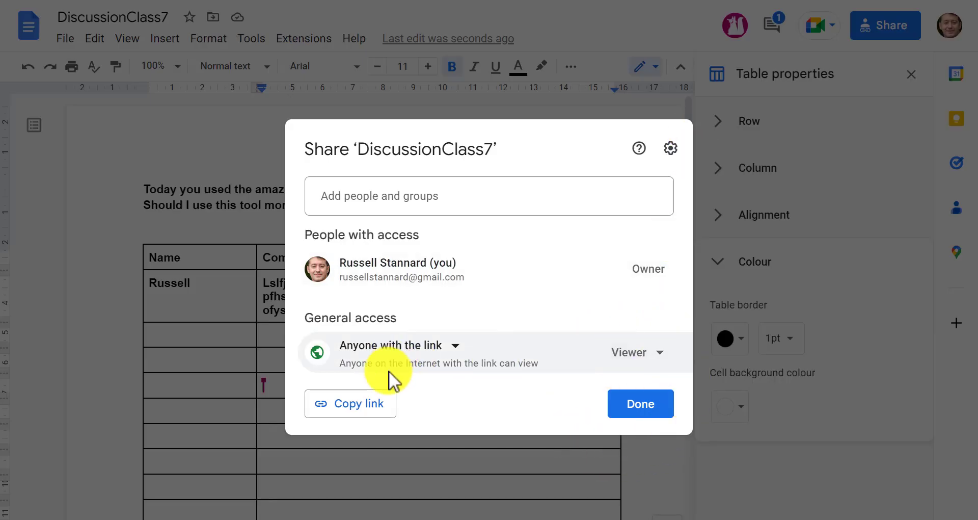
Step: Copy the view-only sharing link and check the table's empty rows as a viewer in the other browser window
left_click(354, 410)
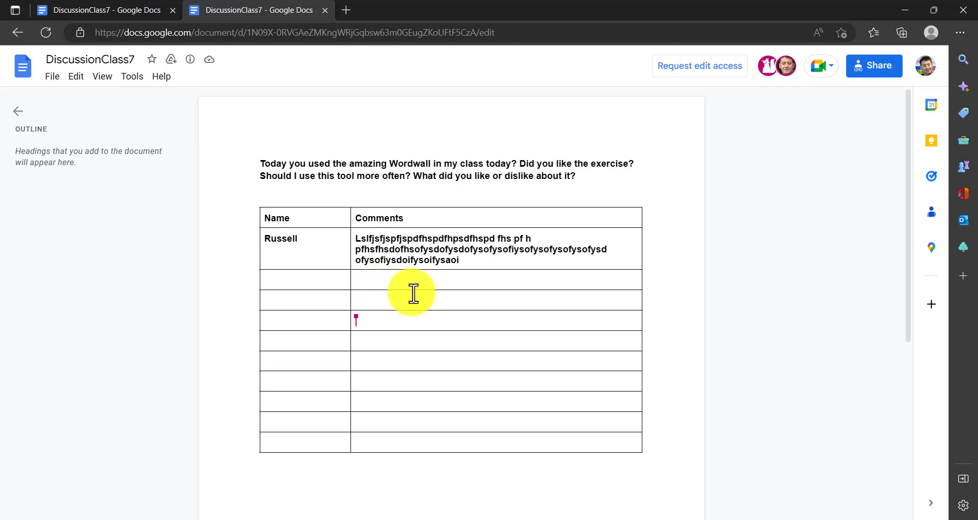
left_click_drag(411, 288, 464, 283)
left_click_drag(404, 305, 389, 301)
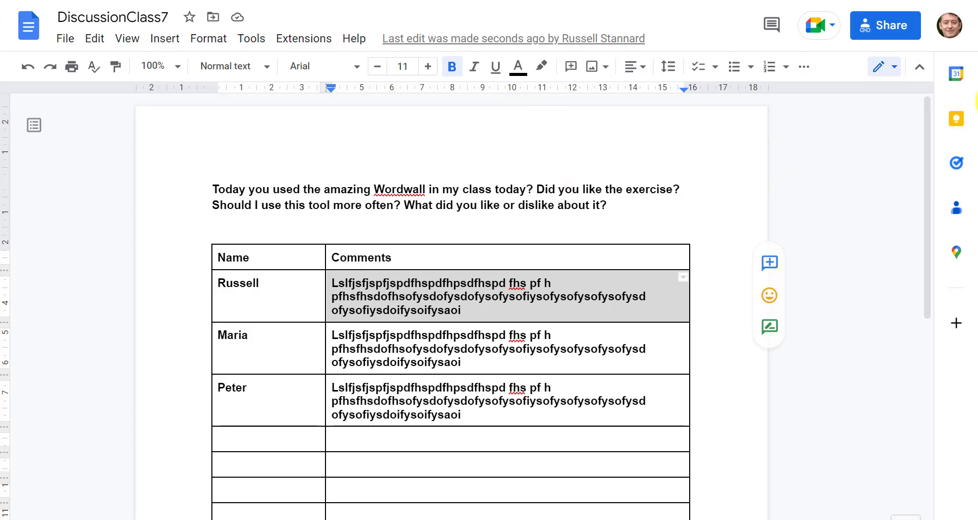
Step: Change the document's general access role for Anyone with the link to Commenter
left_click(892, 25)
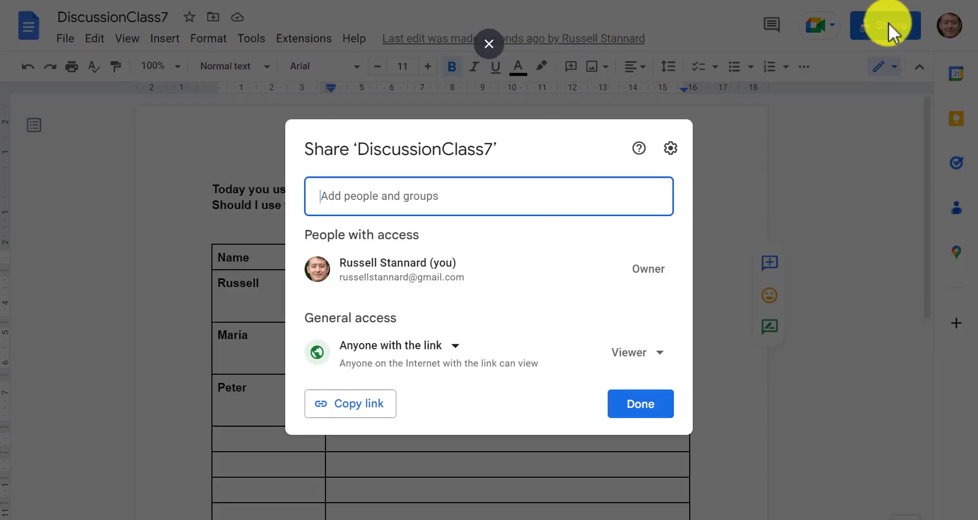
left_click(655, 353)
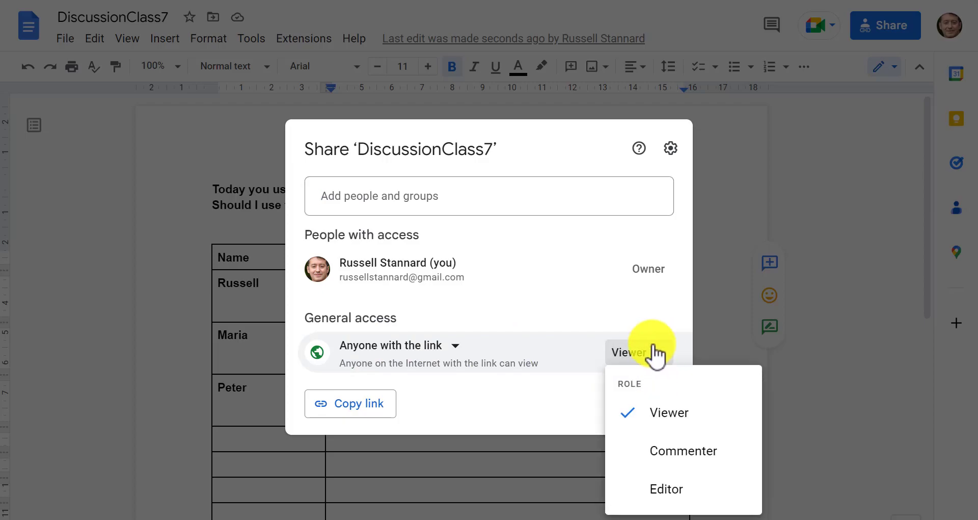
left_click(661, 450)
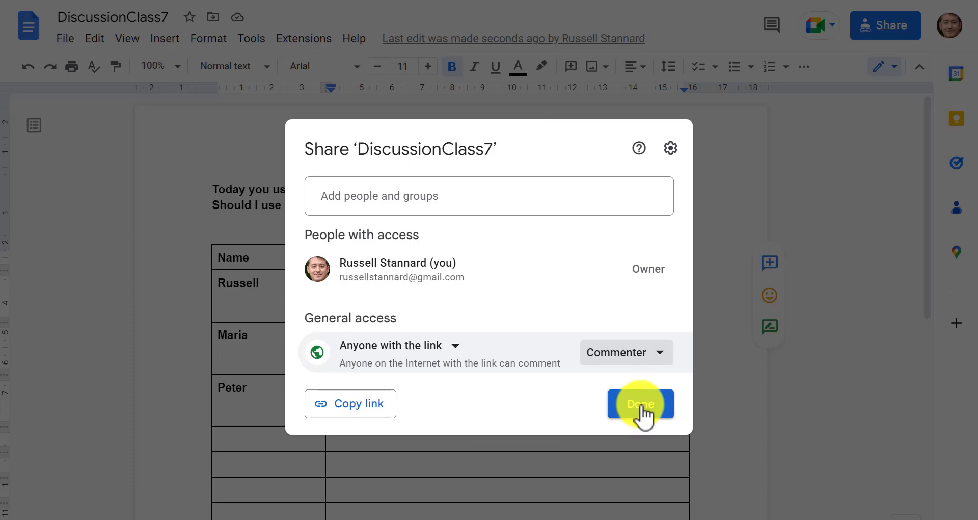
left_click(641, 404)
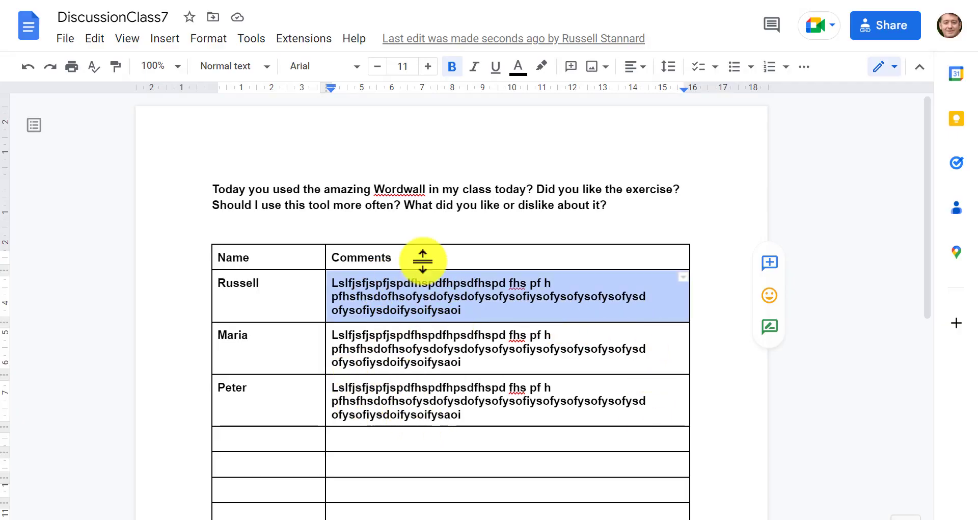
Step: Attach the comment "This is my comment" to the whole placeholder text in the first row below the headers
left_click(468, 311)
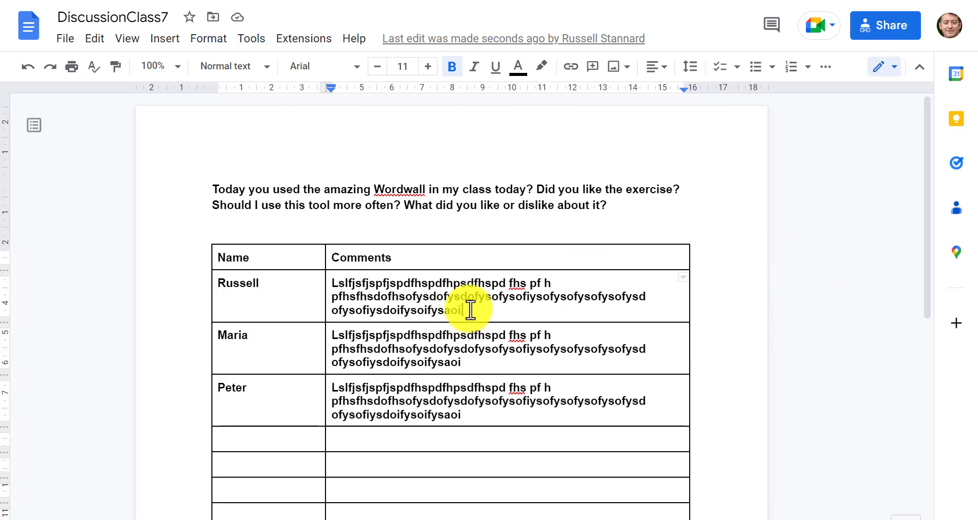
left_click_drag(464, 309, 332, 287)
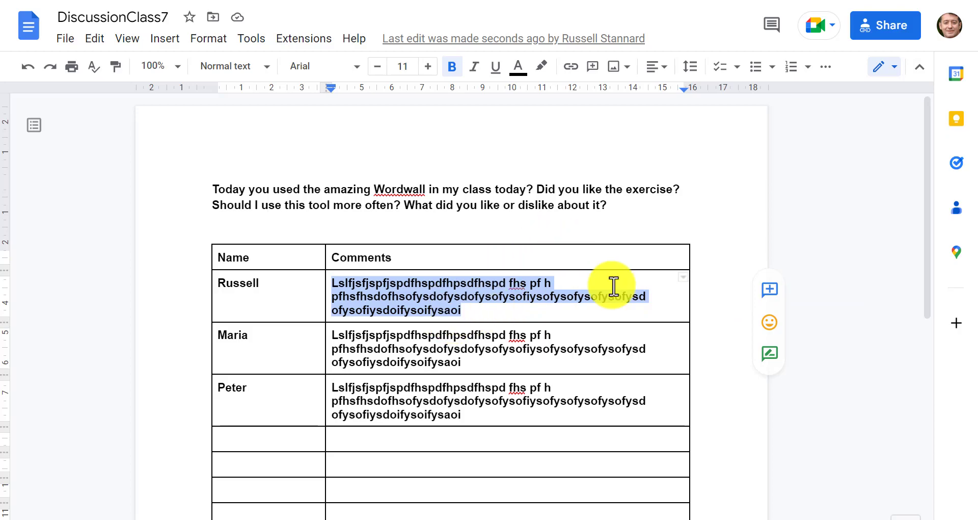
left_click(771, 289)
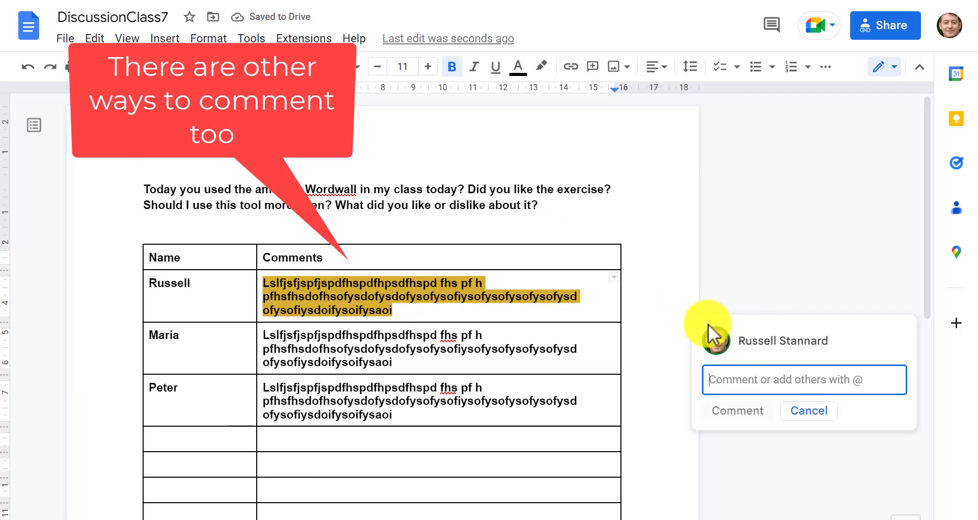
type("This is m")
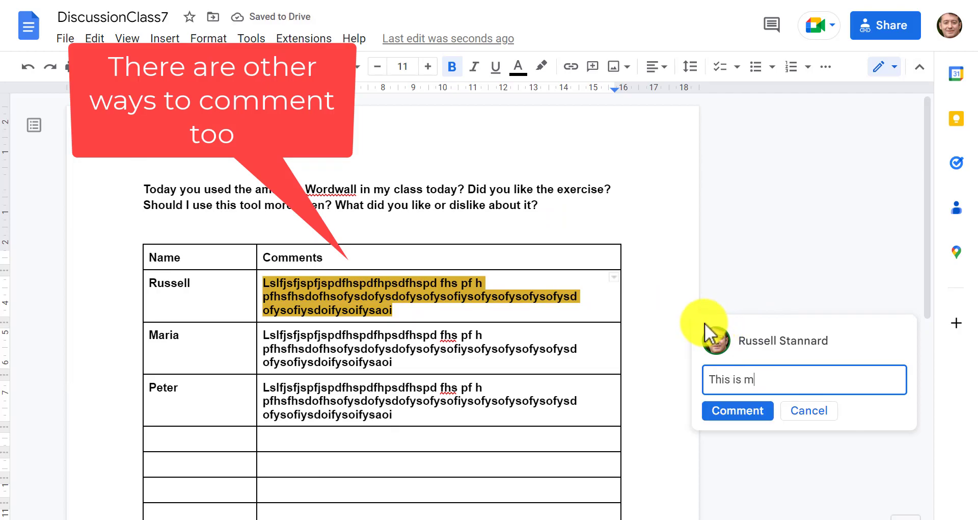
type("y comment")
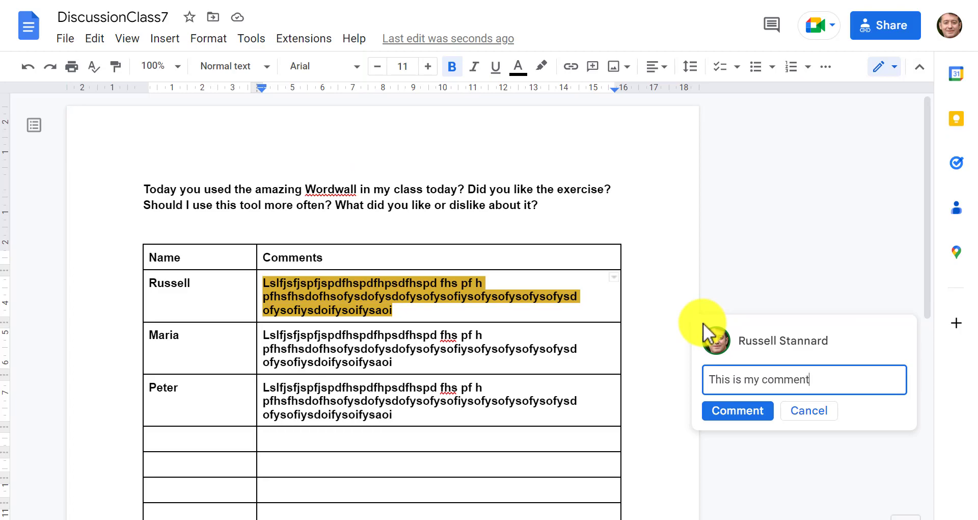
left_click(734, 411)
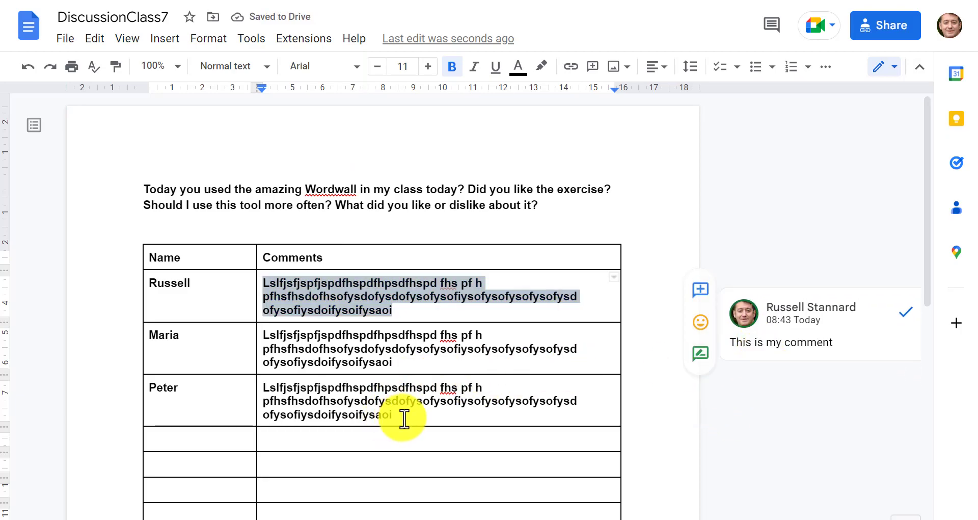
Step: Attach the comment "This is my comment" to the last line of the third participant's text
left_click_drag(396, 415, 266, 412)
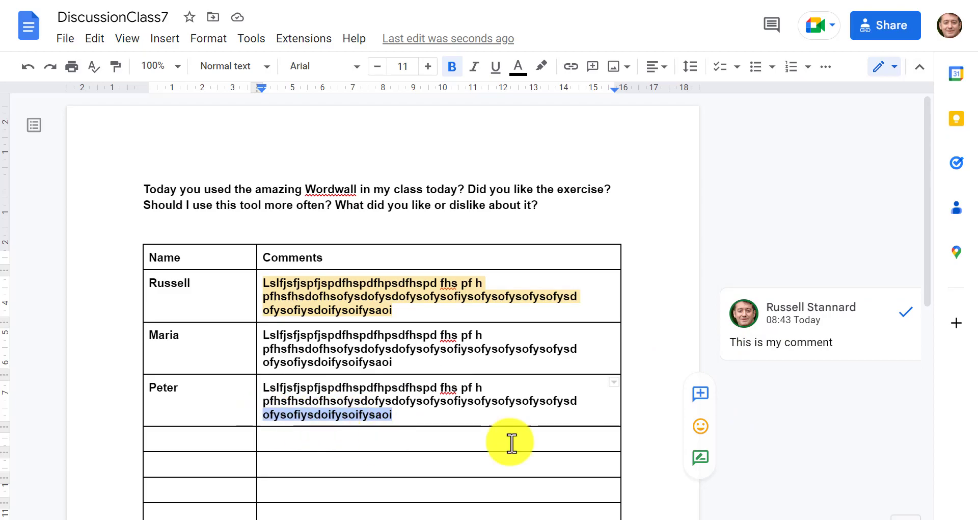
left_click(698, 395)
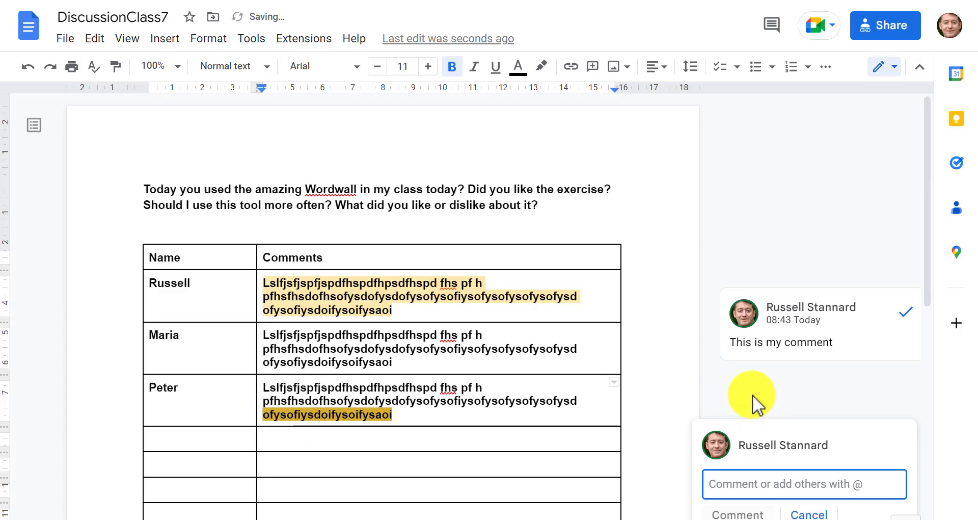
type("This")
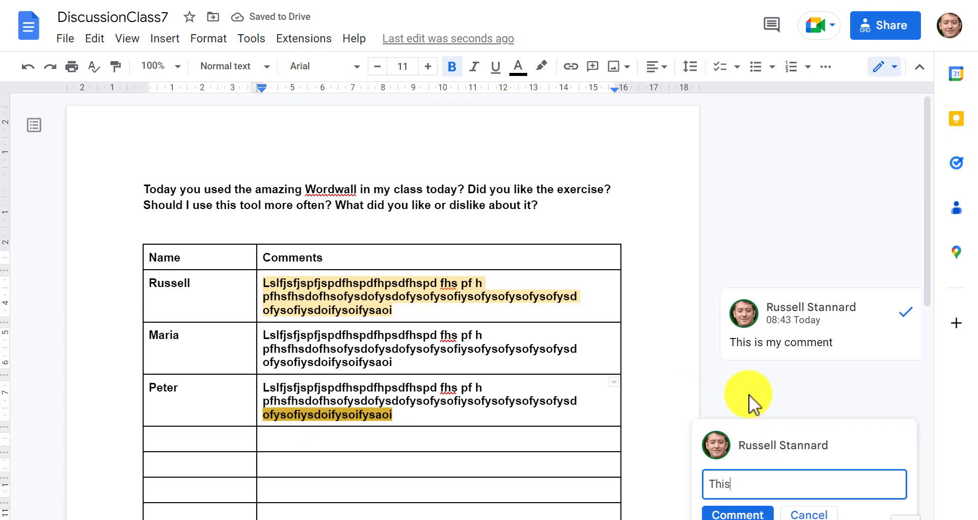
type(" is my")
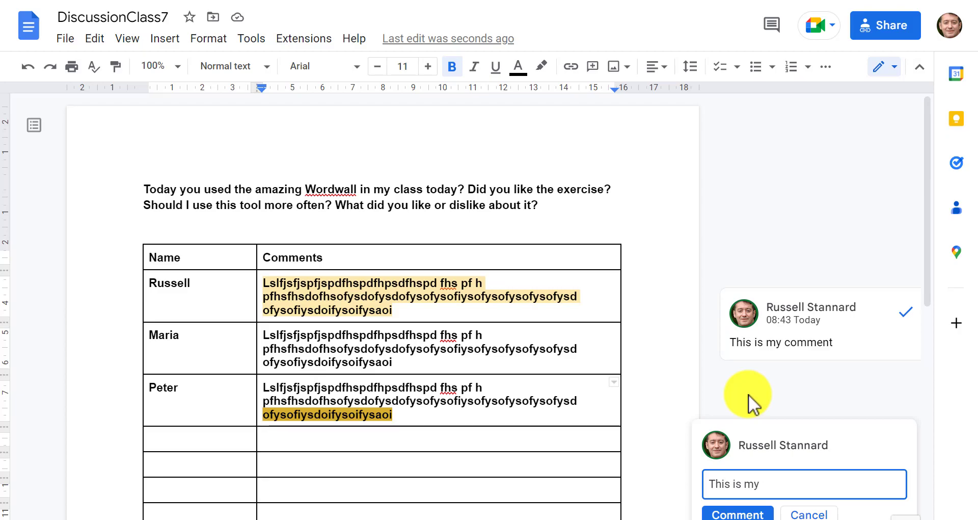
type(" comment")
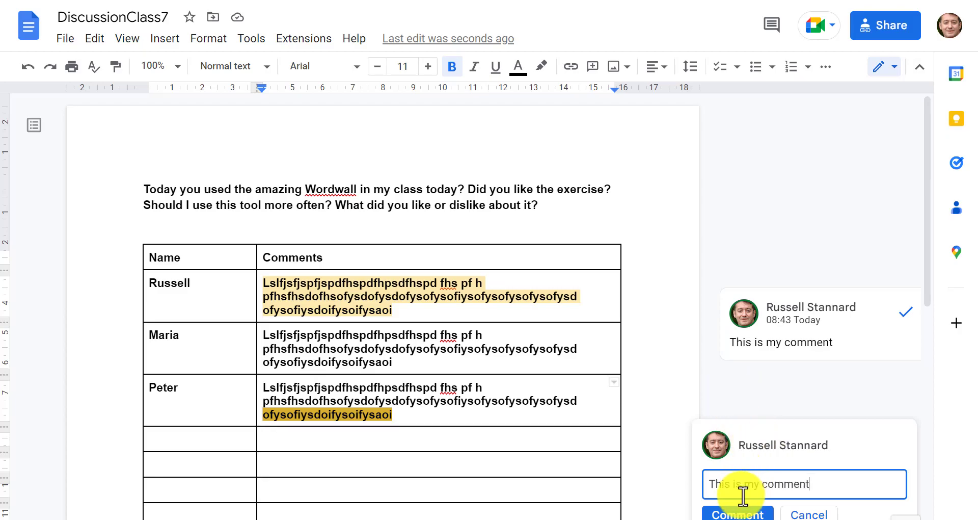
left_click(739, 512)
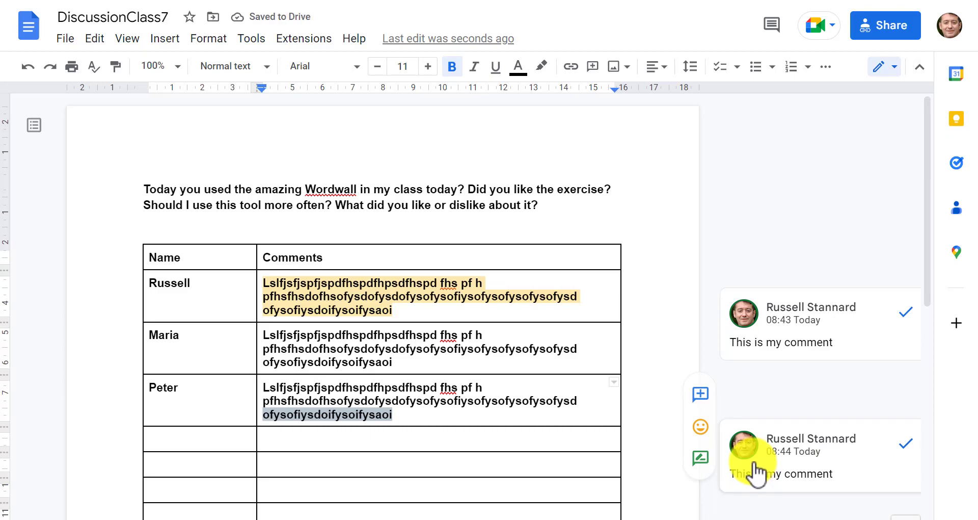
left_click(795, 255)
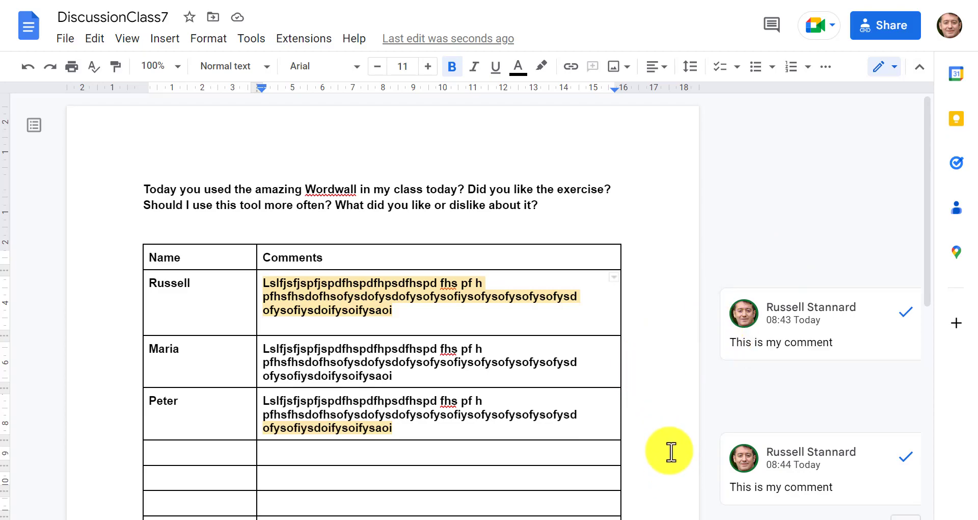
Step: Copy the document's sharing link with the Commenter role
left_click(889, 28)
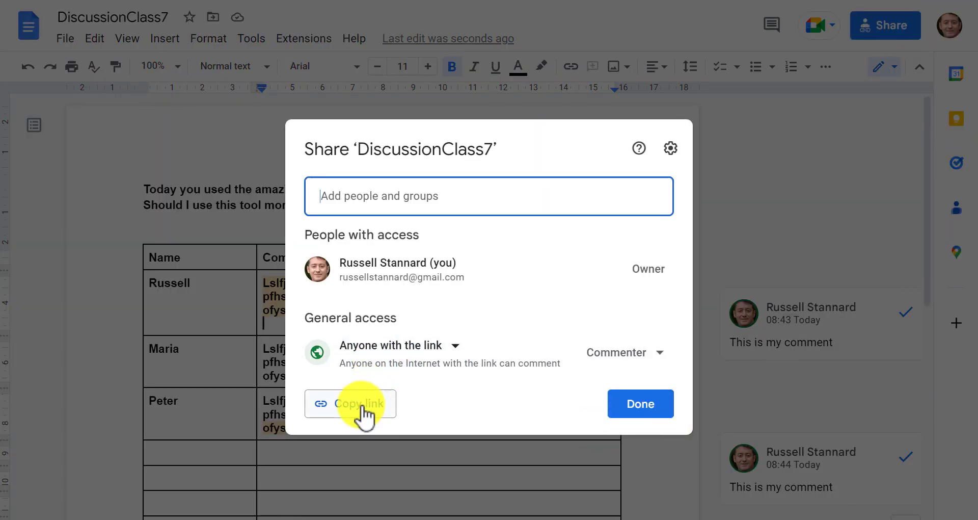
left_click(362, 405)
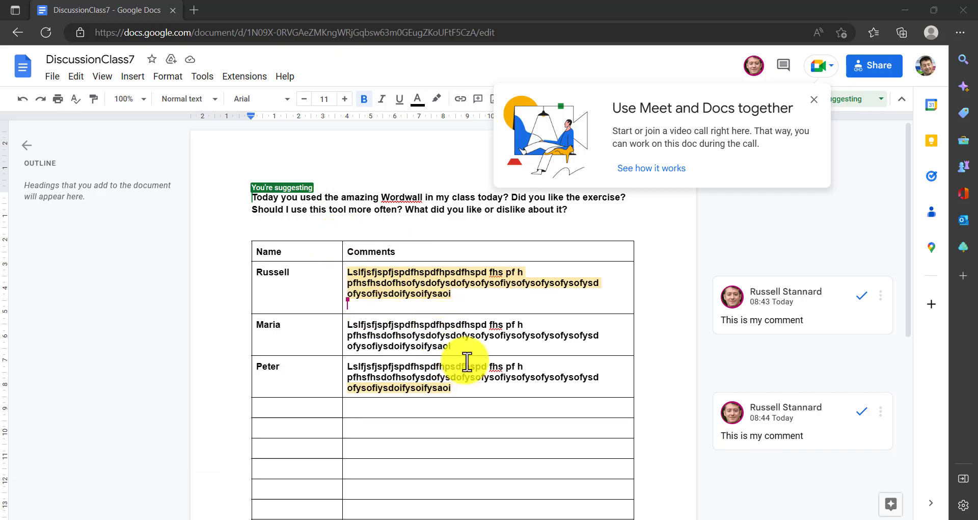
Step: In the other browser window, attach the comment "I can add comment" to the last two lines of the second participant's text
left_click_drag(466, 350, 347, 335)
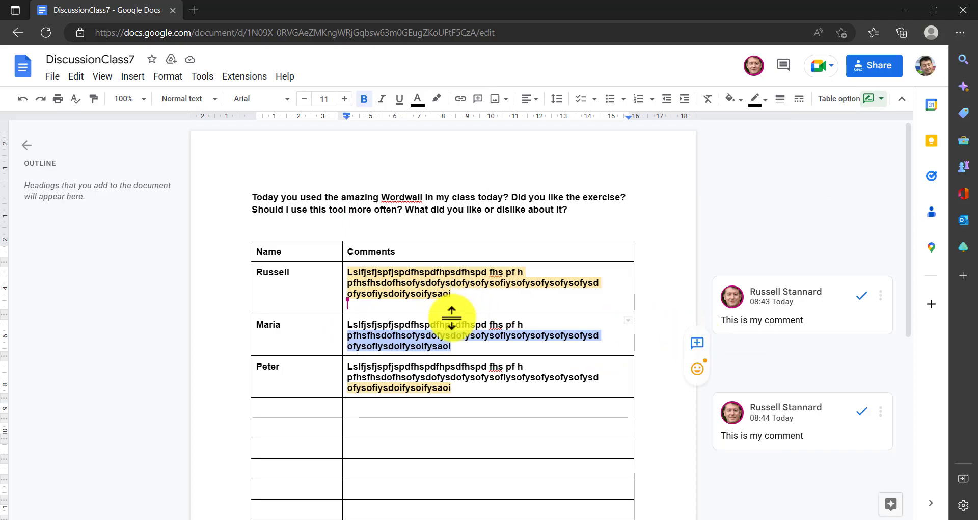
left_click_drag(451, 346, 347, 335)
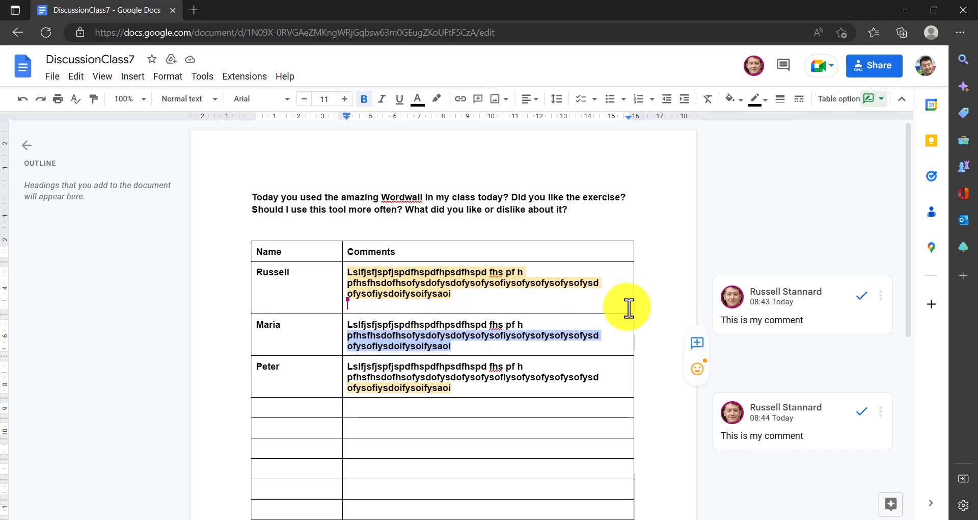
left_click(697, 343)
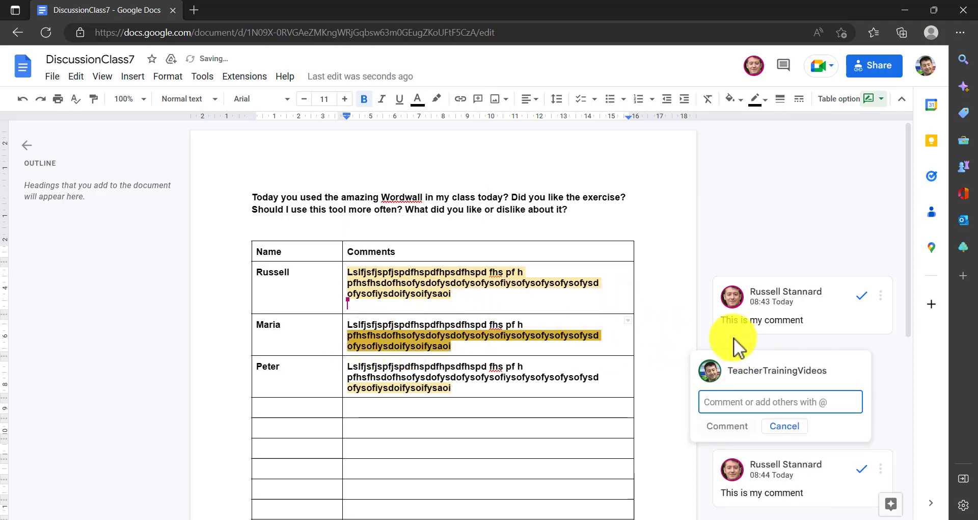
type("I can add ")
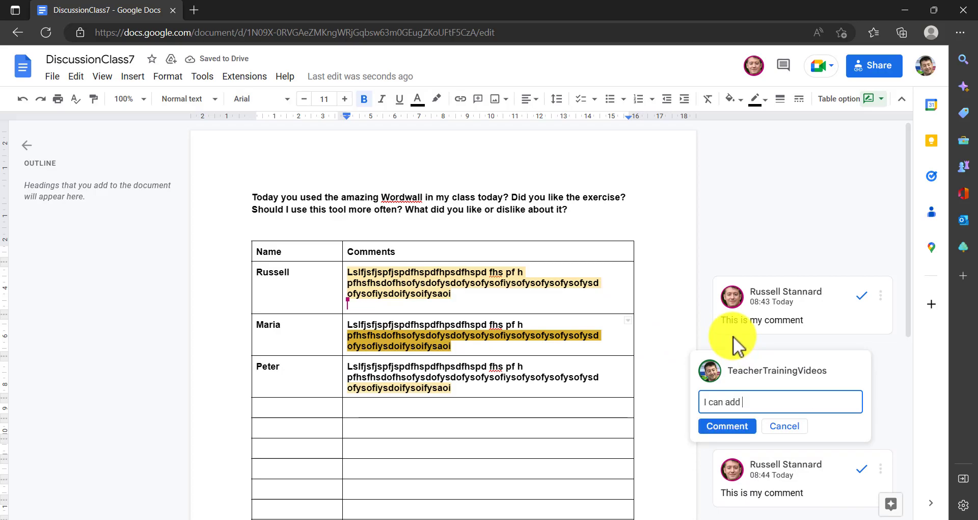
type("commeny")
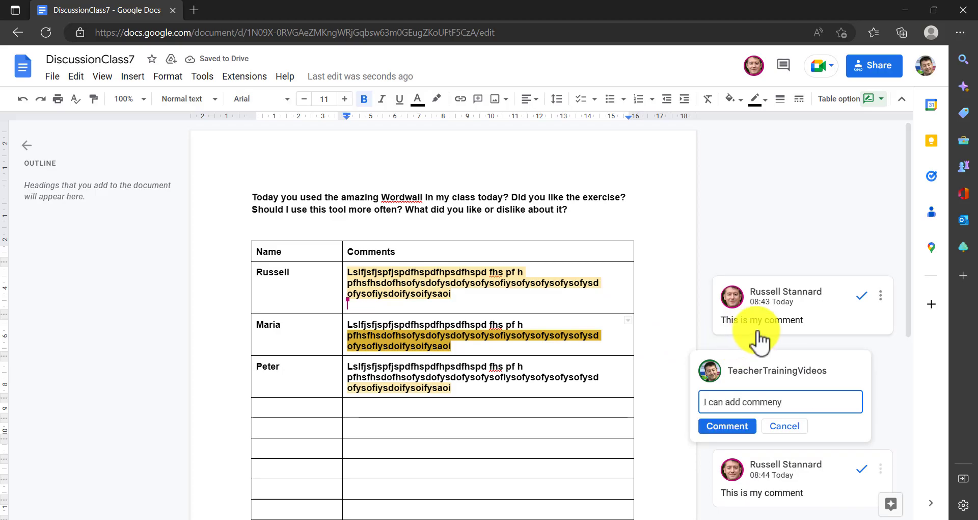
key("BackSpace")
type("t")
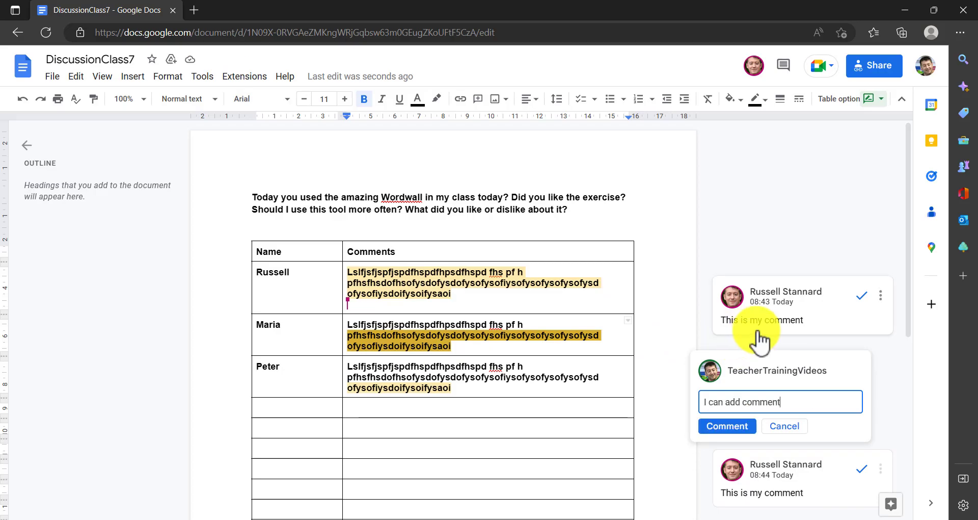
left_click(737, 427)
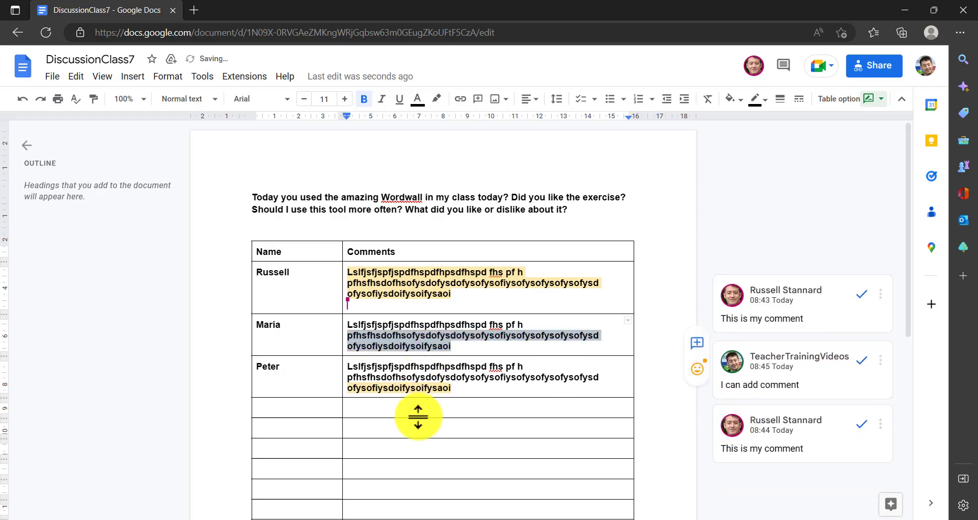
Step: Suggest the text "I can still write in this document" in the first empty cell of the Comments column
left_click(394, 406)
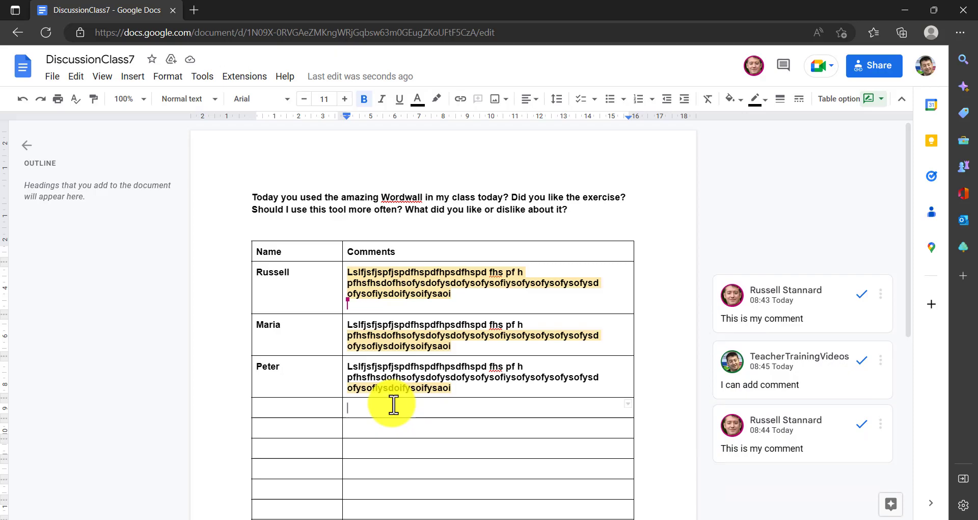
type("I can still write in this document")
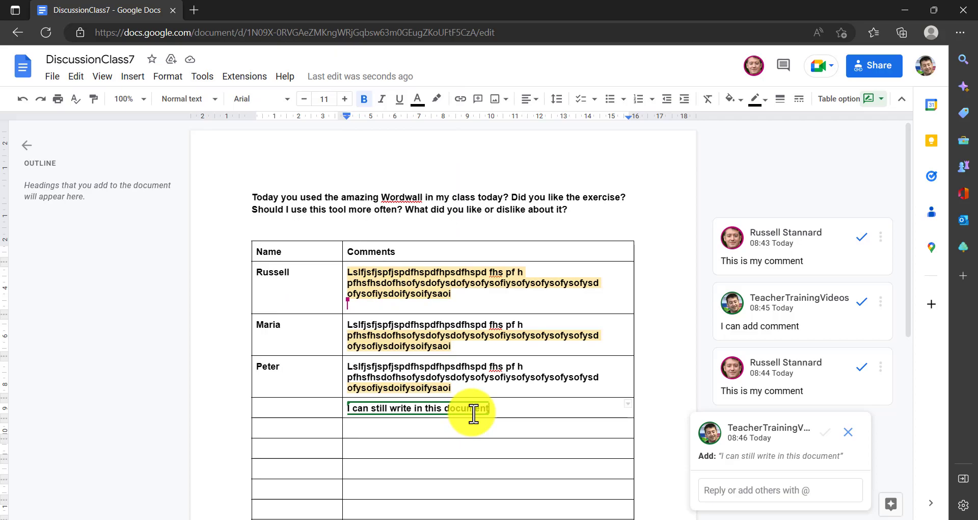
Step: Return to the owner's window, close the sharing settings, and try to reject the suggested text addition
left_click(592, 516)
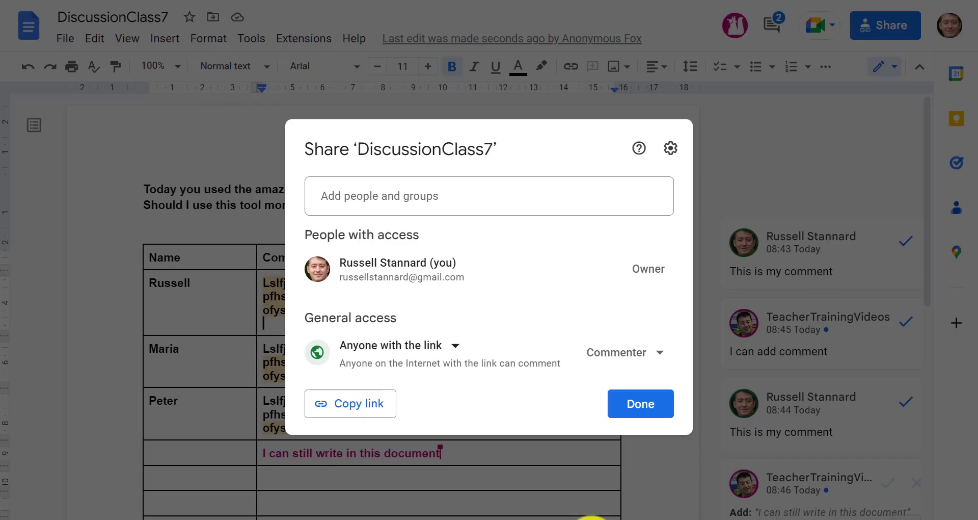
left_click(644, 407)
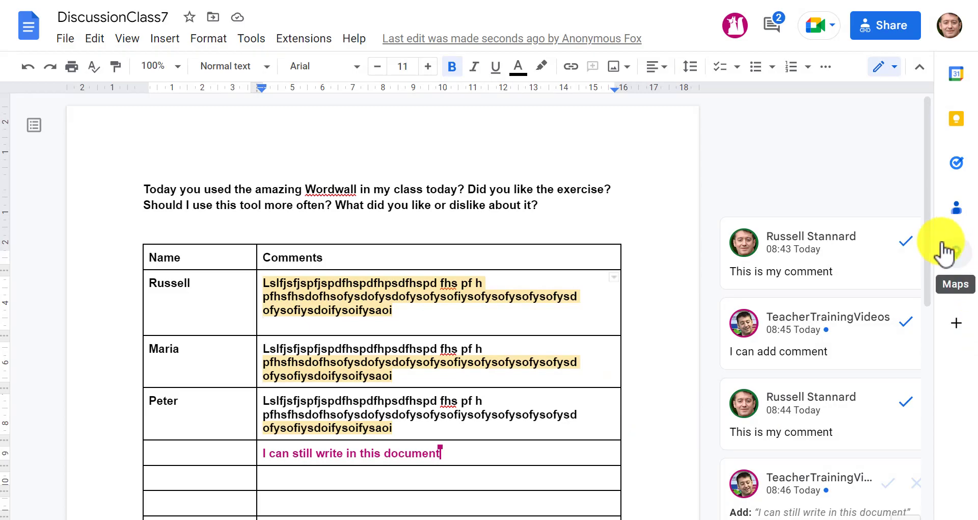
left_click_drag(932, 236, 933, 336)
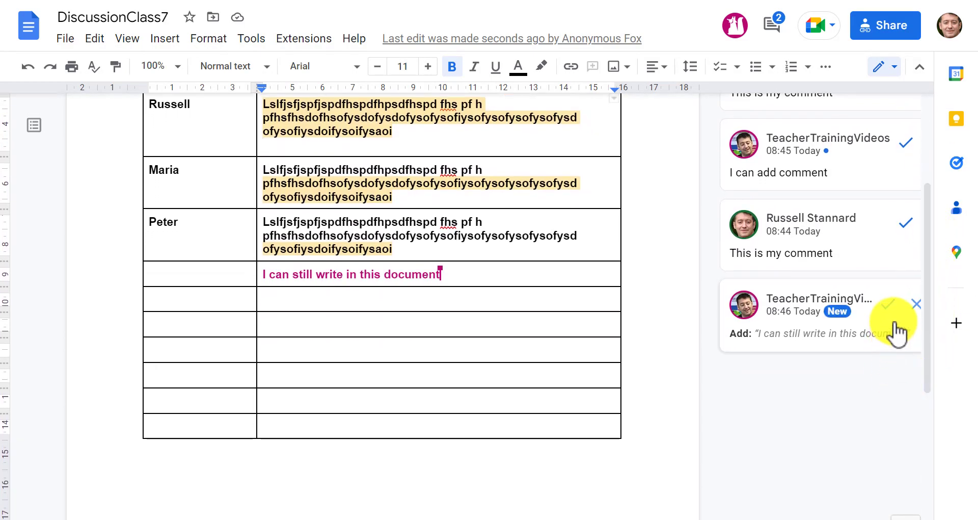
left_click(919, 309)
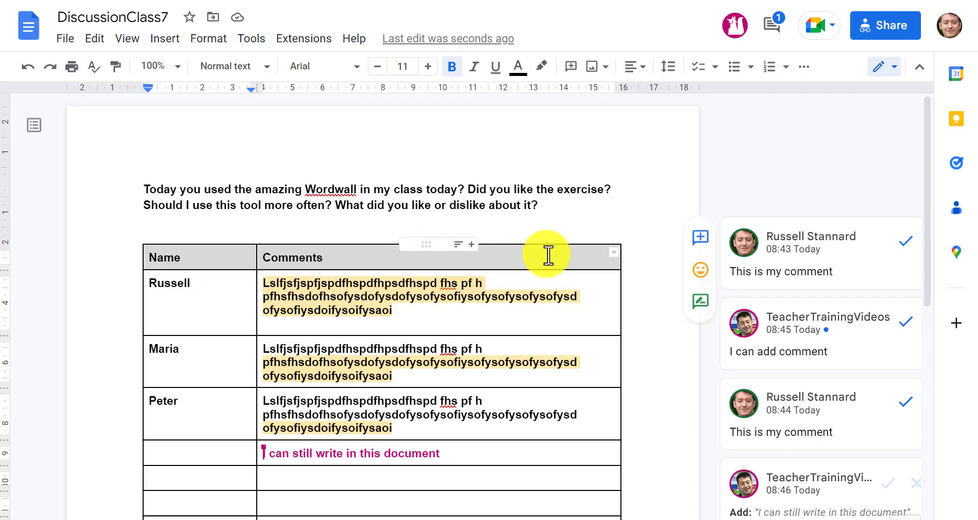
Step: Fill both cells of the table's header row with a medium cornflower-blue background colour
left_click_drag(568, 255, 284, 266)
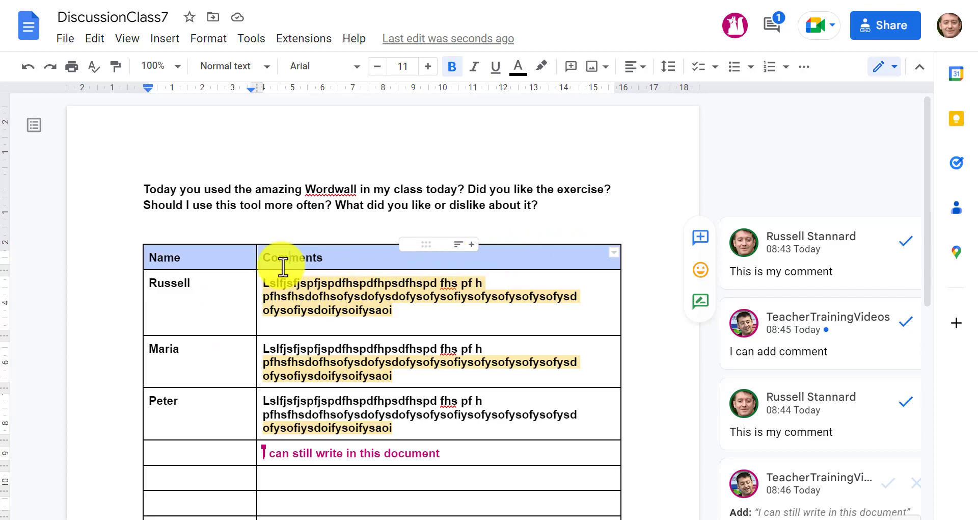
left_click(164, 259)
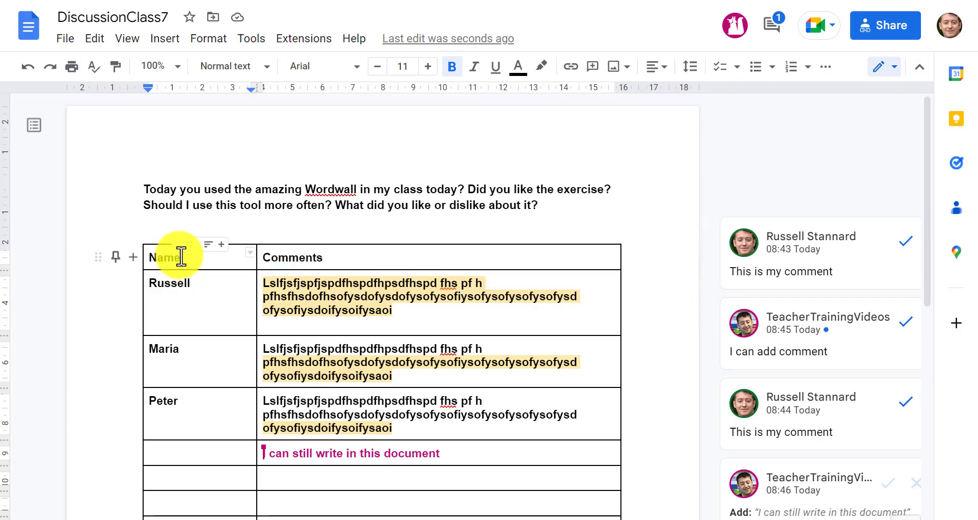
left_click_drag(343, 258, 163, 256)
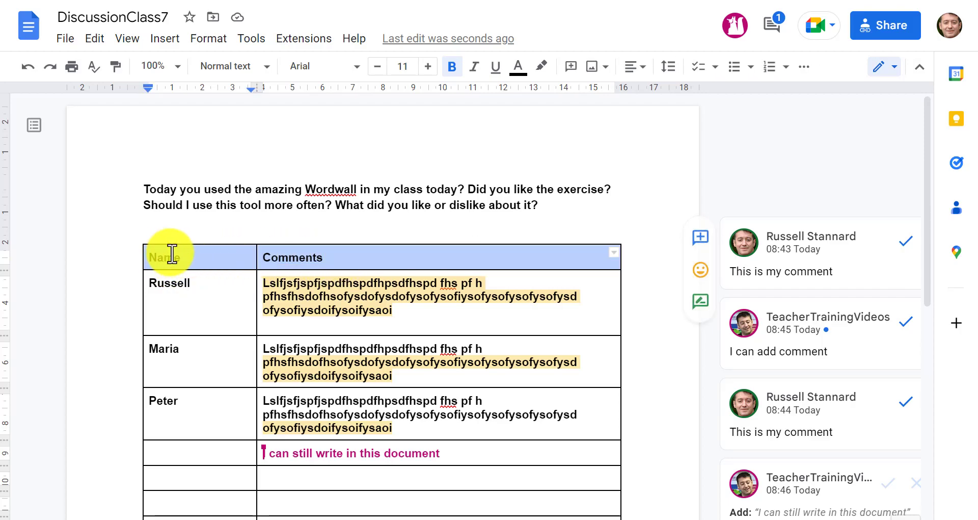
right_click(308, 256)
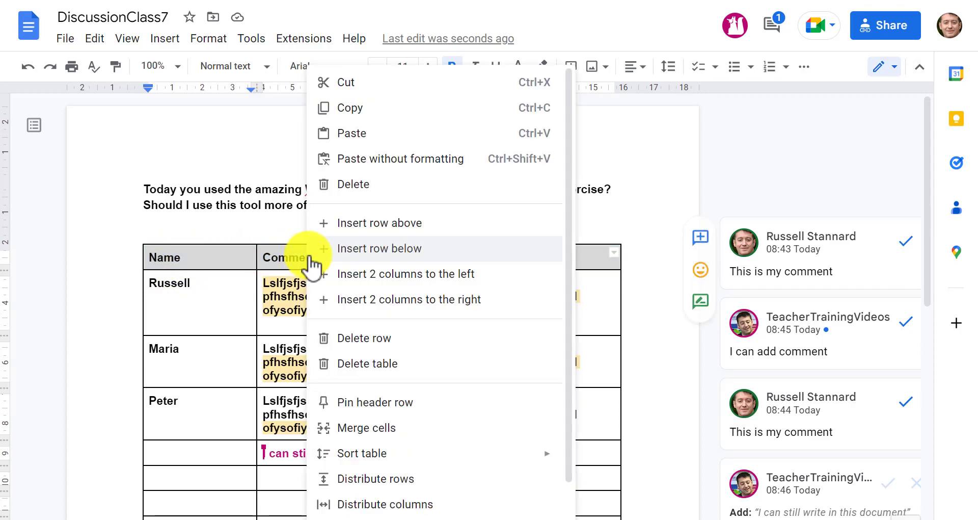
left_click(366, 515)
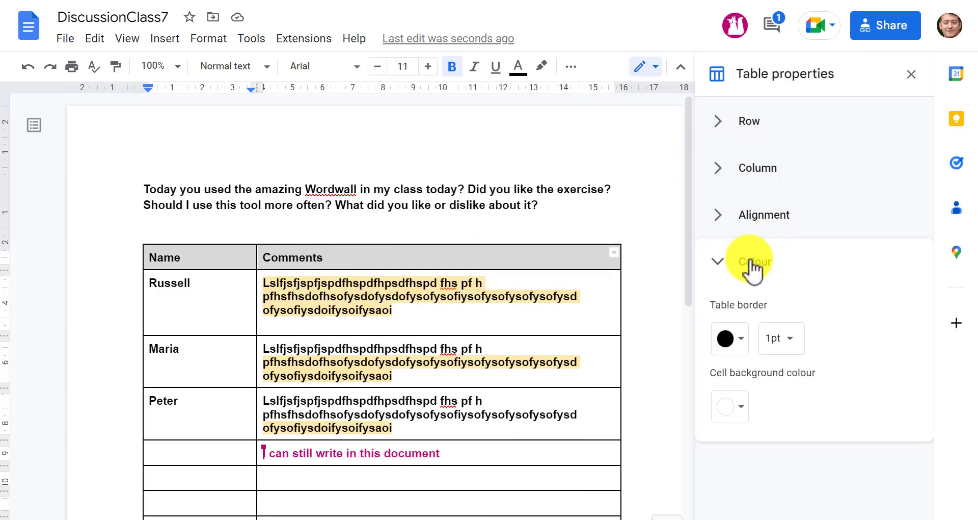
left_click(741, 408)
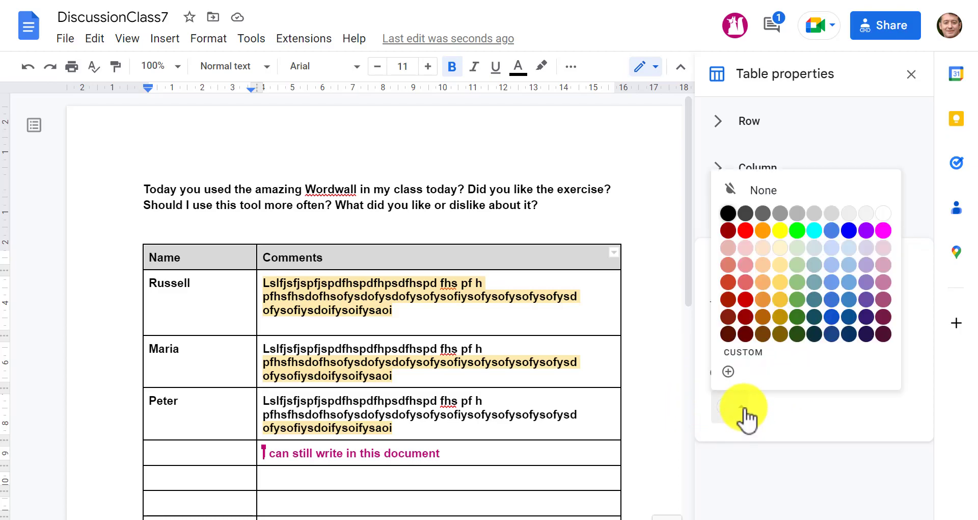
left_click(832, 283)
left_click(561, 205)
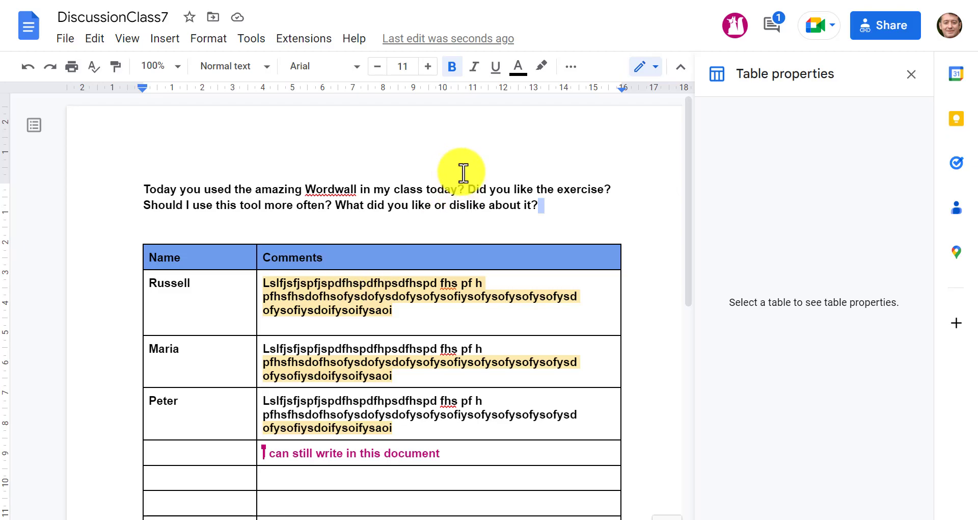
Step: Insert a grinning emoji with smiling eyes at the end of the first participant's text in the Comments column
left_click(405, 308)
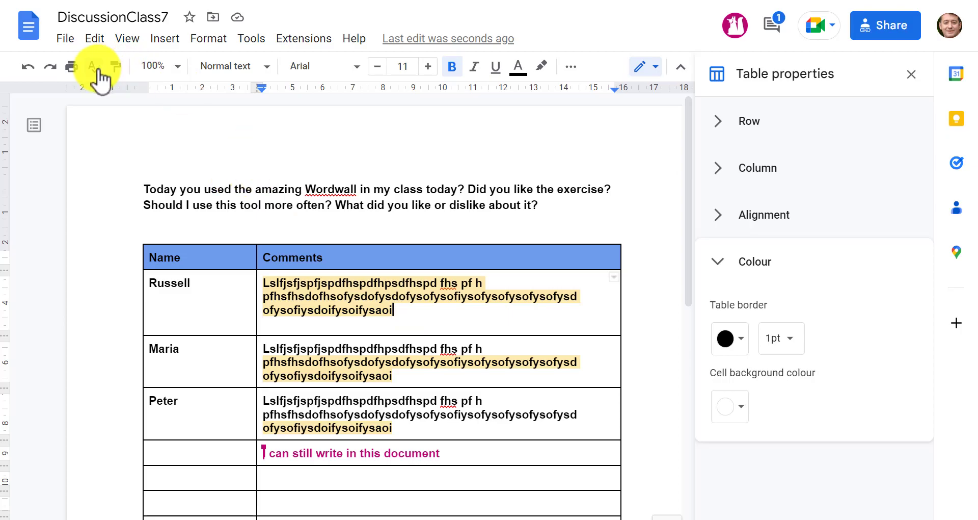
left_click(164, 40)
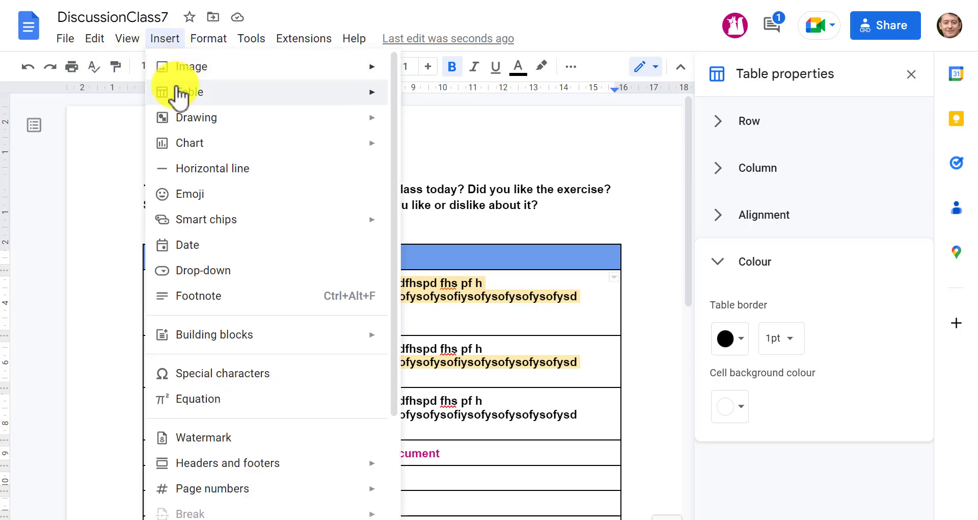
mouse_move(180, 127)
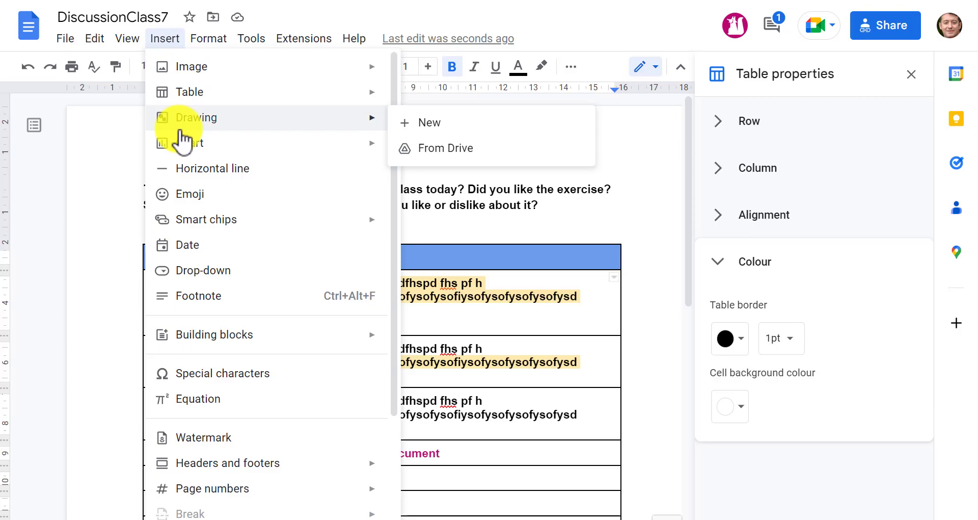
left_click(200, 195)
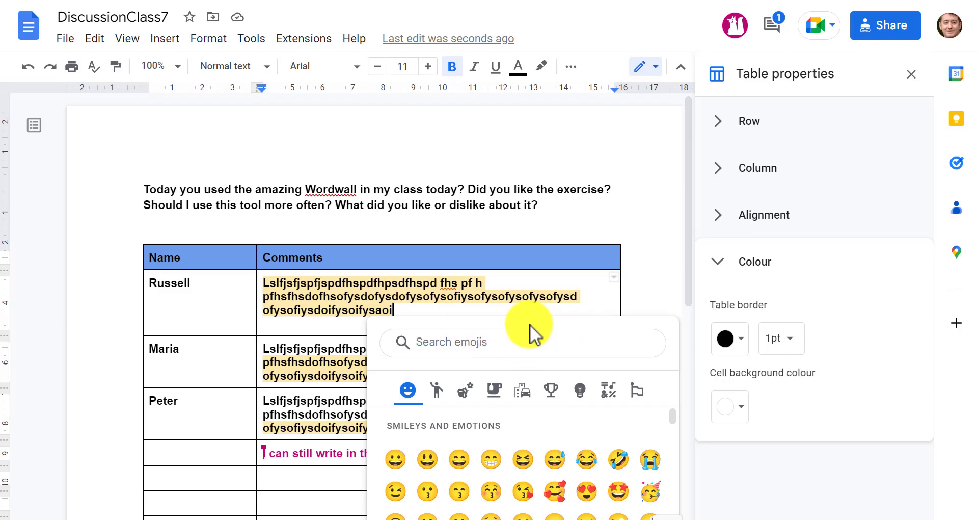
left_click(459, 460)
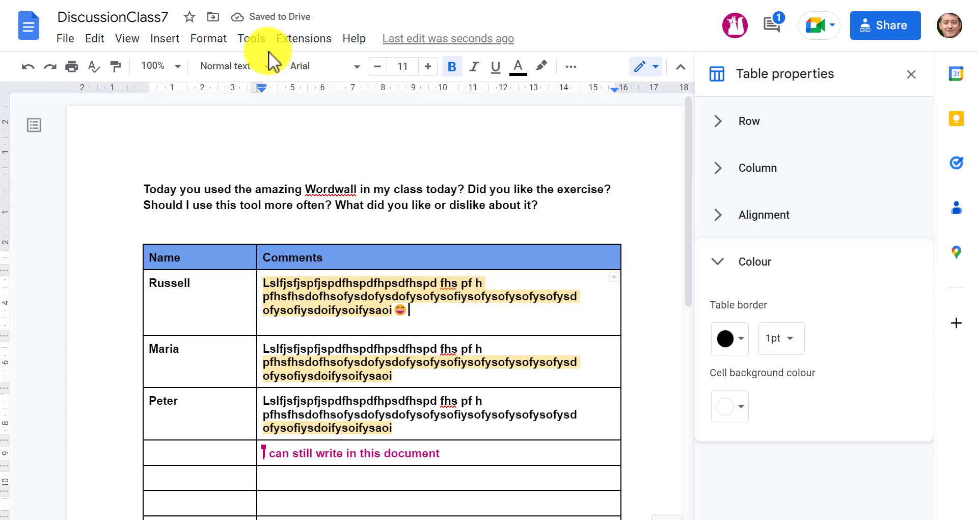
Step: Browse the people, animal and food emojis, then add a plain grinning face from Smileys and Emotions after the first participant's existing emoji
left_click(162, 40)
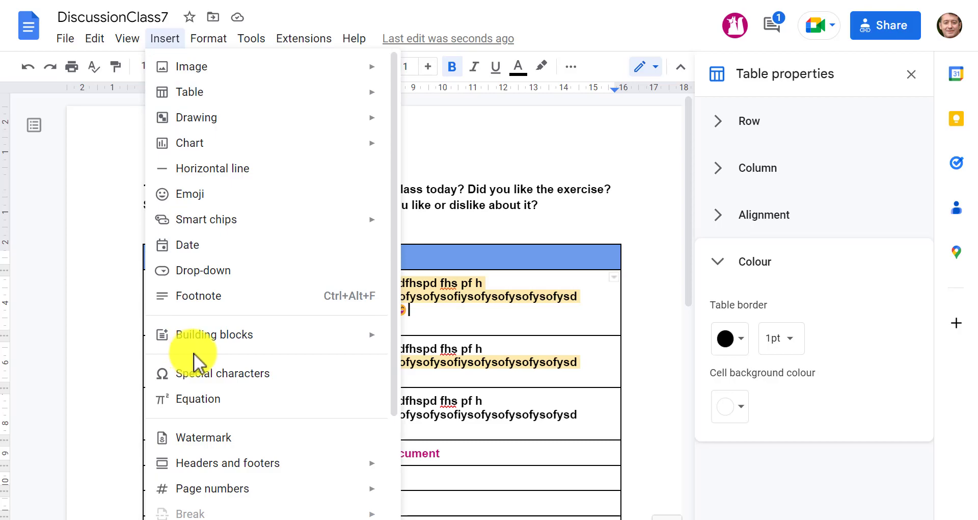
left_click(217, 197)
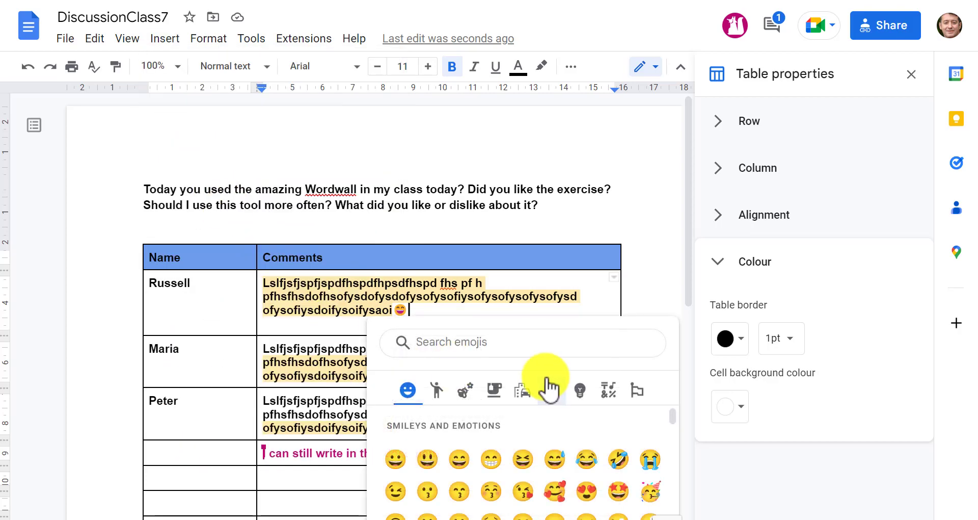
left_click(436, 392)
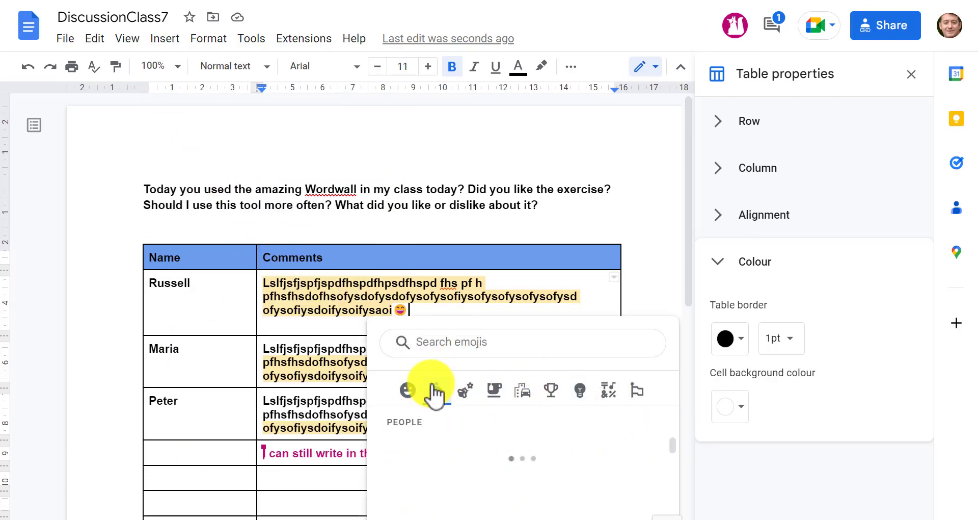
left_click(465, 392)
left_click(494, 391)
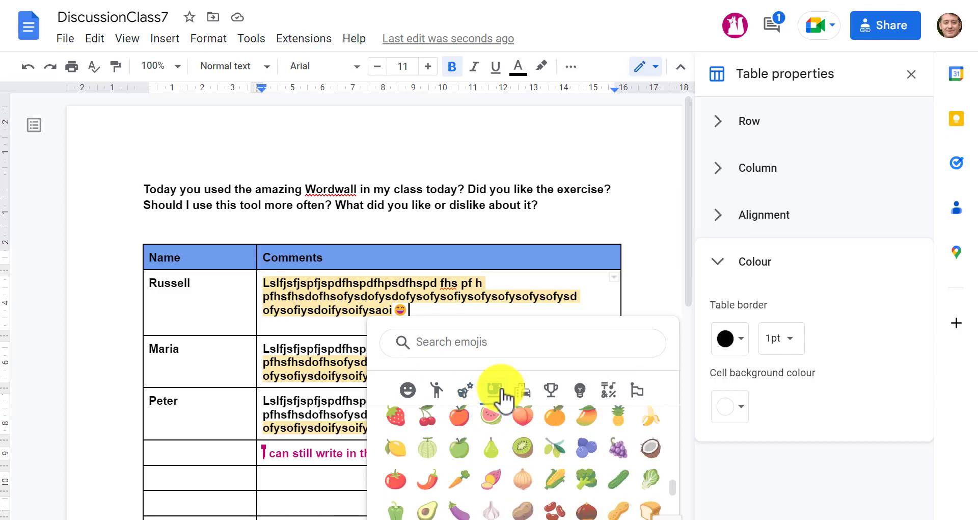
left_click(410, 392)
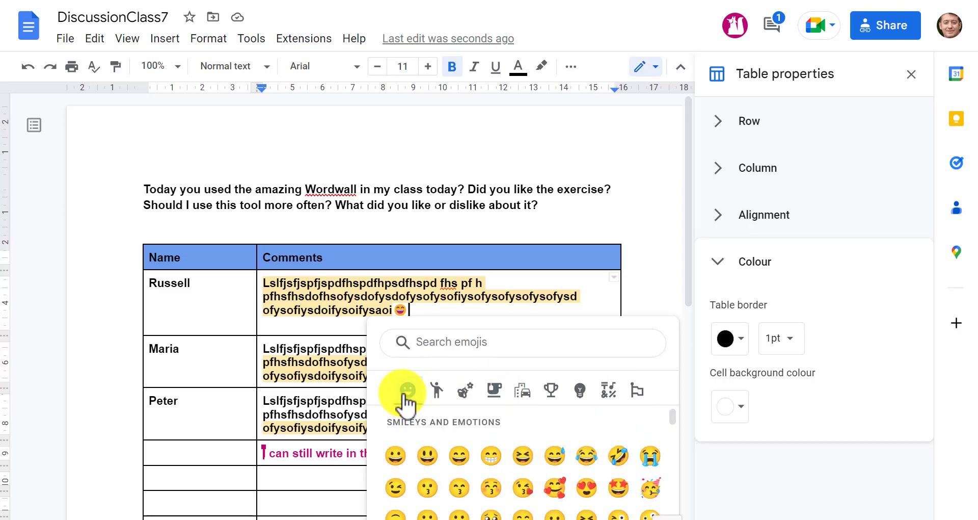
left_click(396, 455)
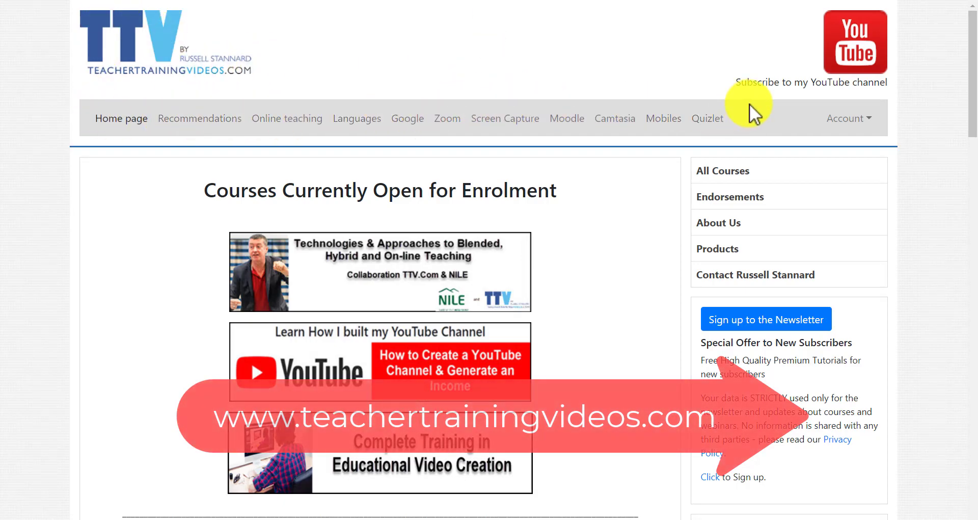
Step: On the teachertrainingvideos.com home page, look through the courses, latest videos, recommendations, special sections and newsletter and contact areas
scroll(960, 148, "down", 7)
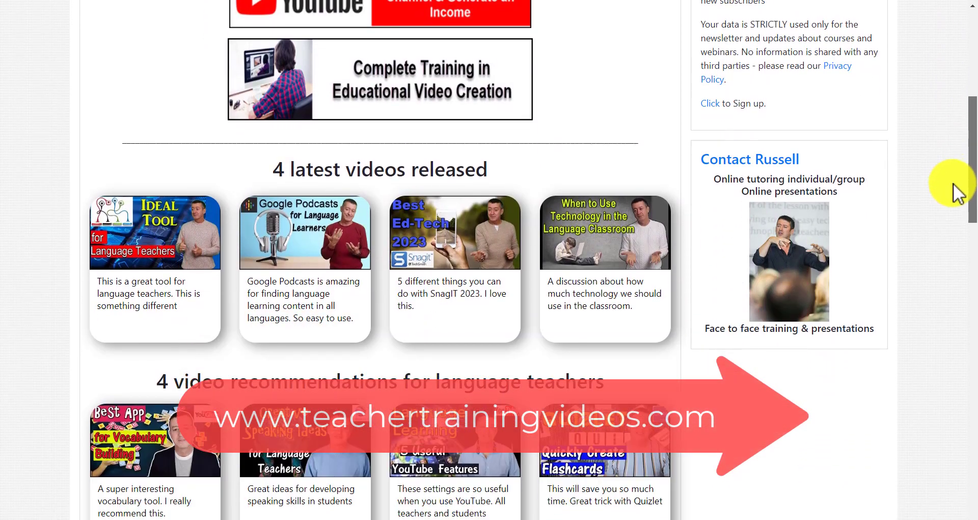
scroll(954, 186, "down", 20)
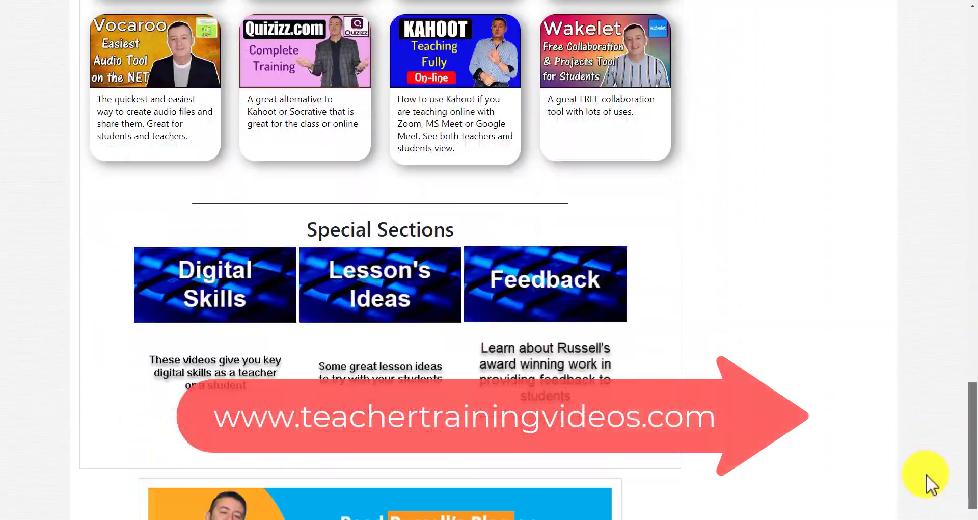
scroll(926, 475, "down", 3)
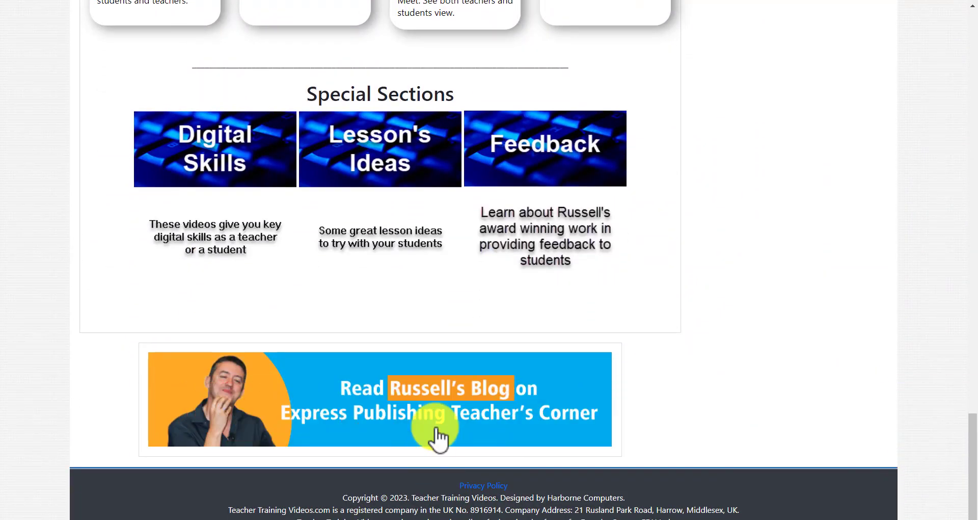
left_click_drag(972, 443, 968, 13)
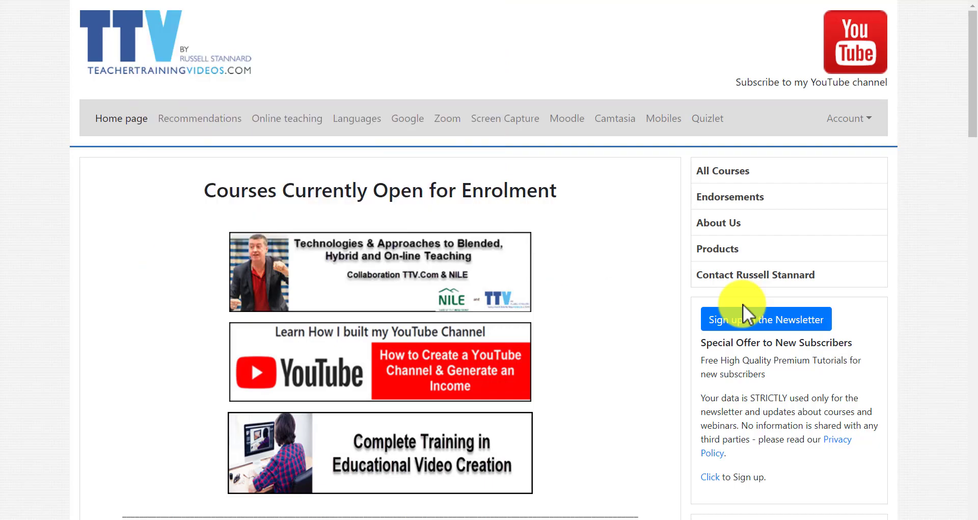
left_click_drag(972, 120, 975, 174)
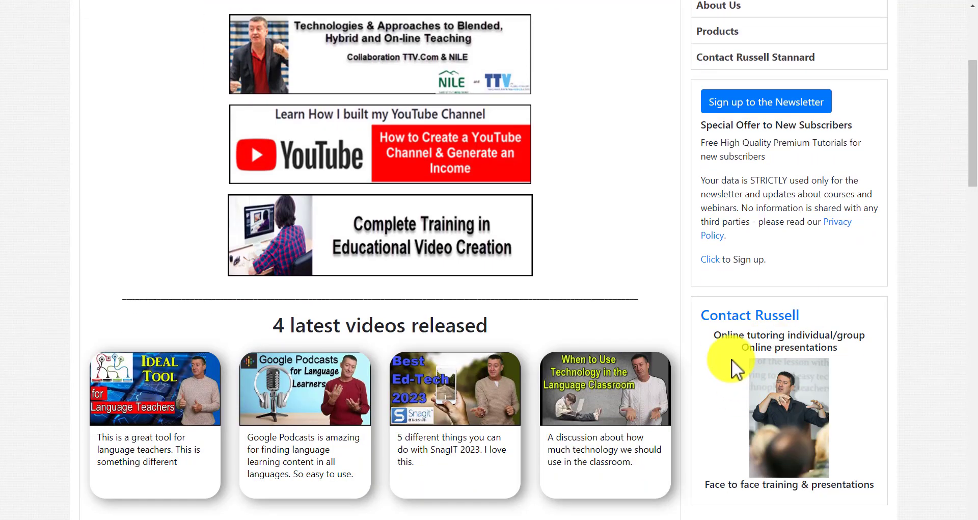